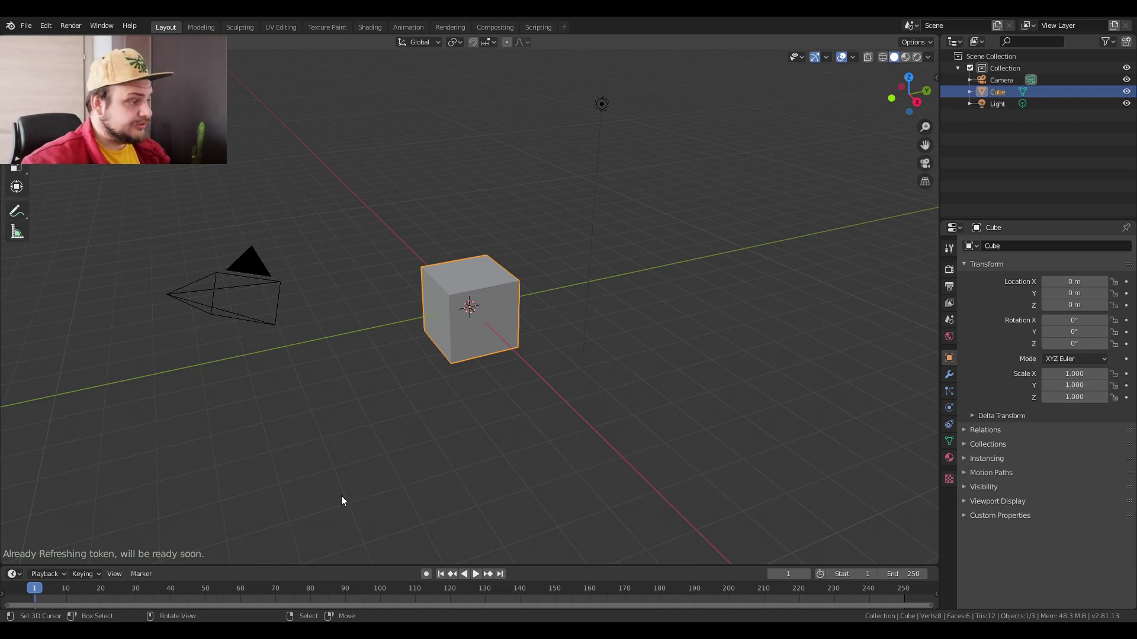
# Delete all three default objects from the scene.
pyautogui.press('a')
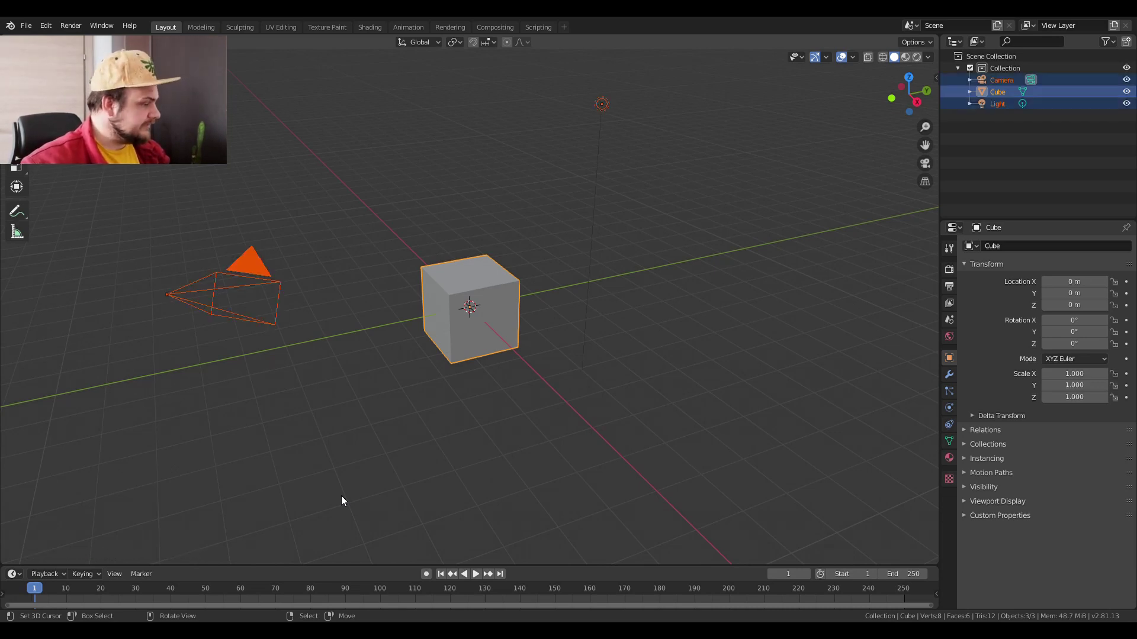
pyautogui.press('x')
pyautogui.click(341, 496)
pyautogui.moveTo(383, 447); pyautogui.dragTo(407, 450, button='middle')
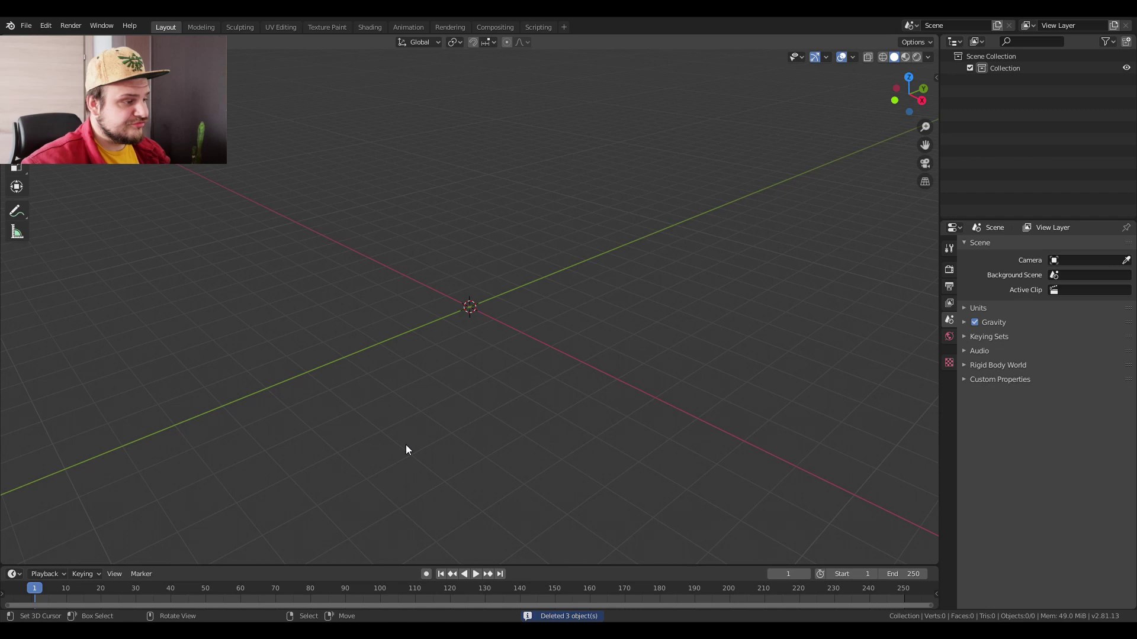
# Set the render engine to Cycles with GPU Compute as the device.
pyautogui.click(947, 303)
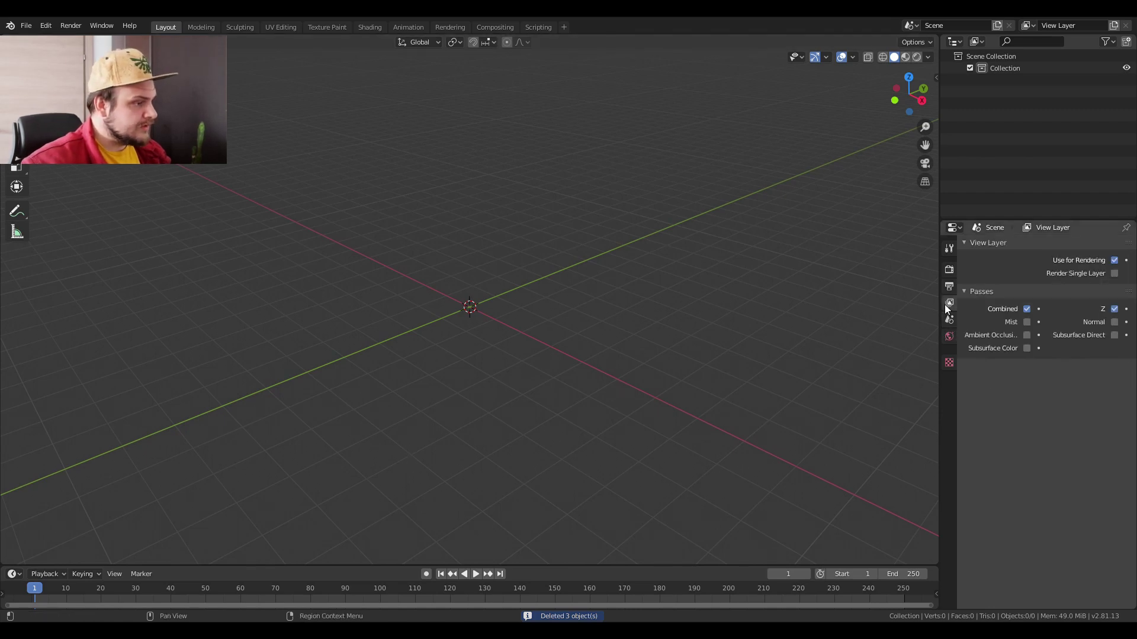
pyautogui.click(948, 288)
pyautogui.click(950, 270)
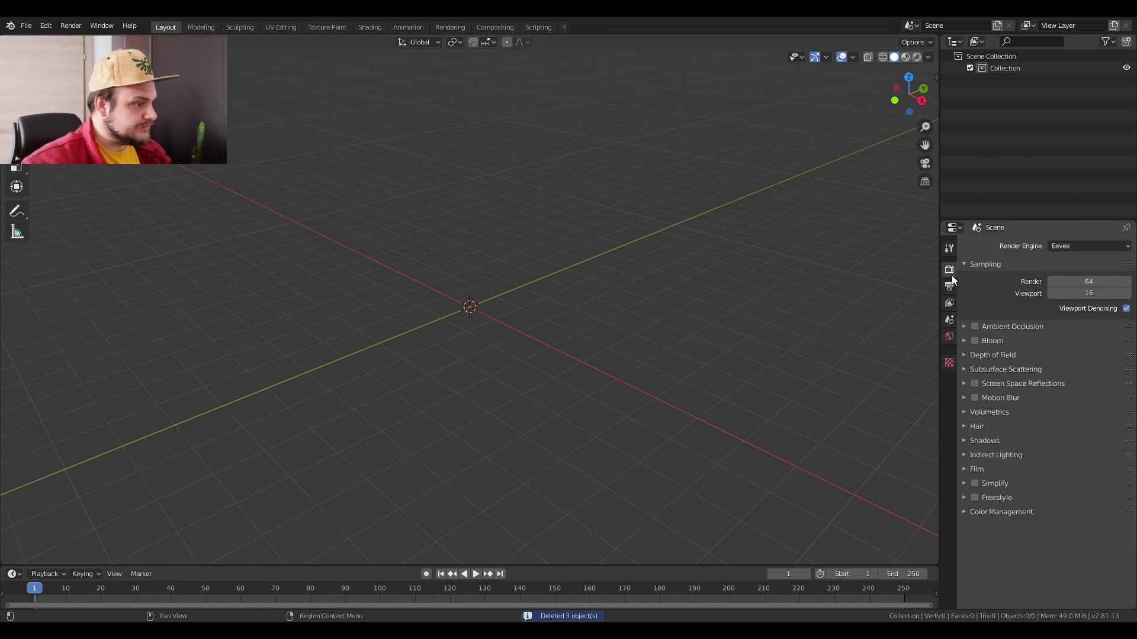
pyautogui.click(1057, 245)
pyautogui.click(1071, 292)
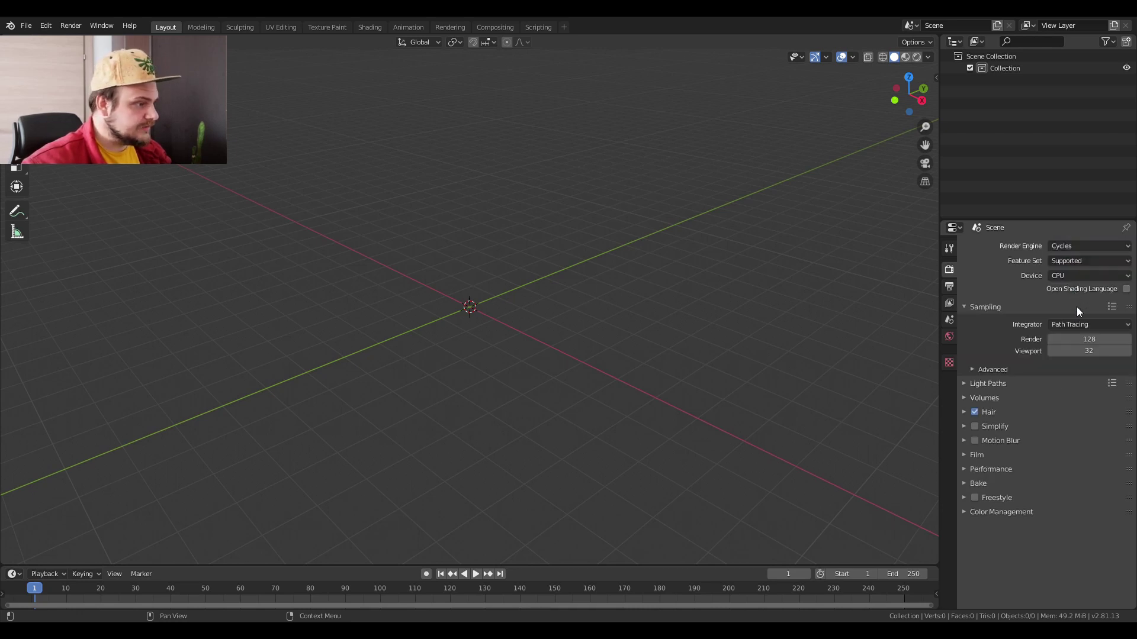
pyautogui.click(1075, 275)
pyautogui.click(1075, 304)
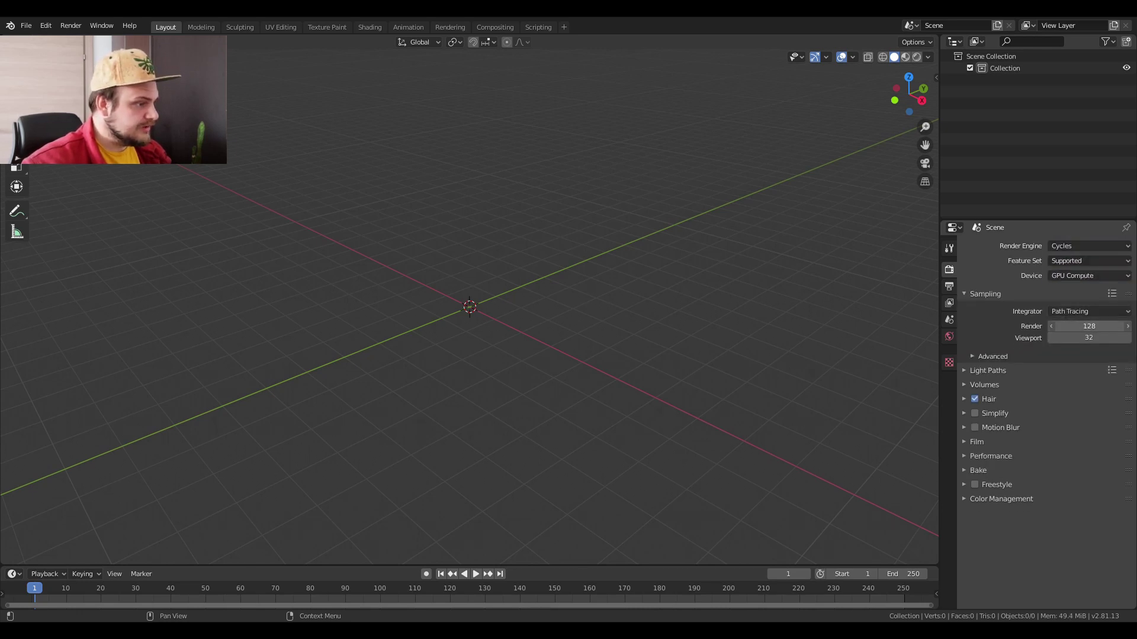
pyautogui.click(949, 336)
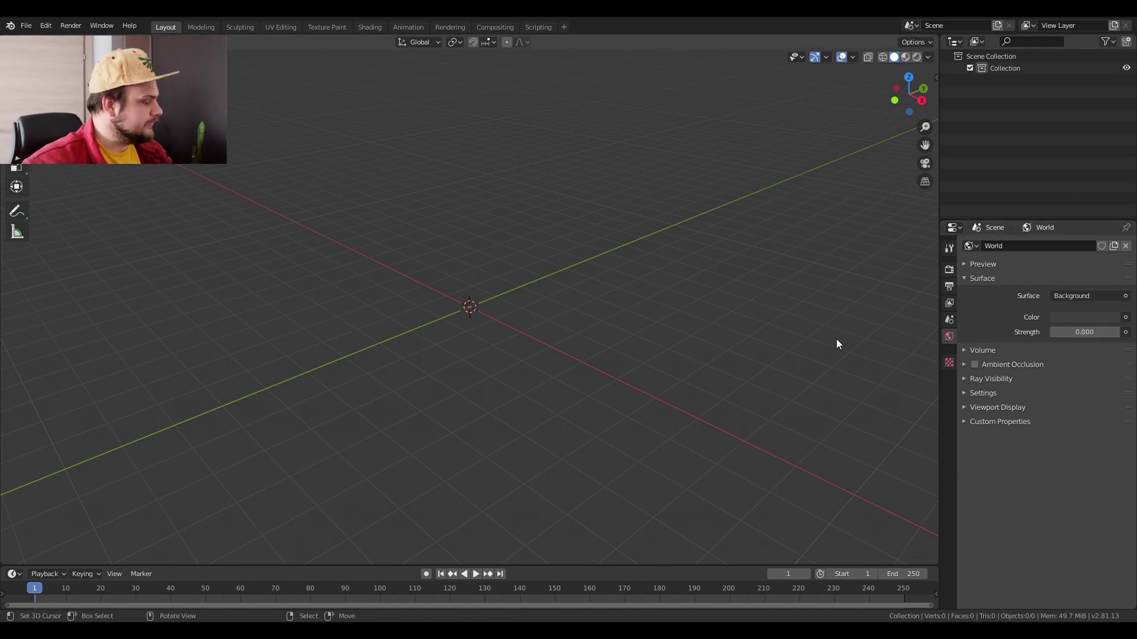
# Add a plane and rotate it to stand nearly upright.
pyautogui.hotkey('shift', 'a')
pyautogui.moveTo(602, 350)
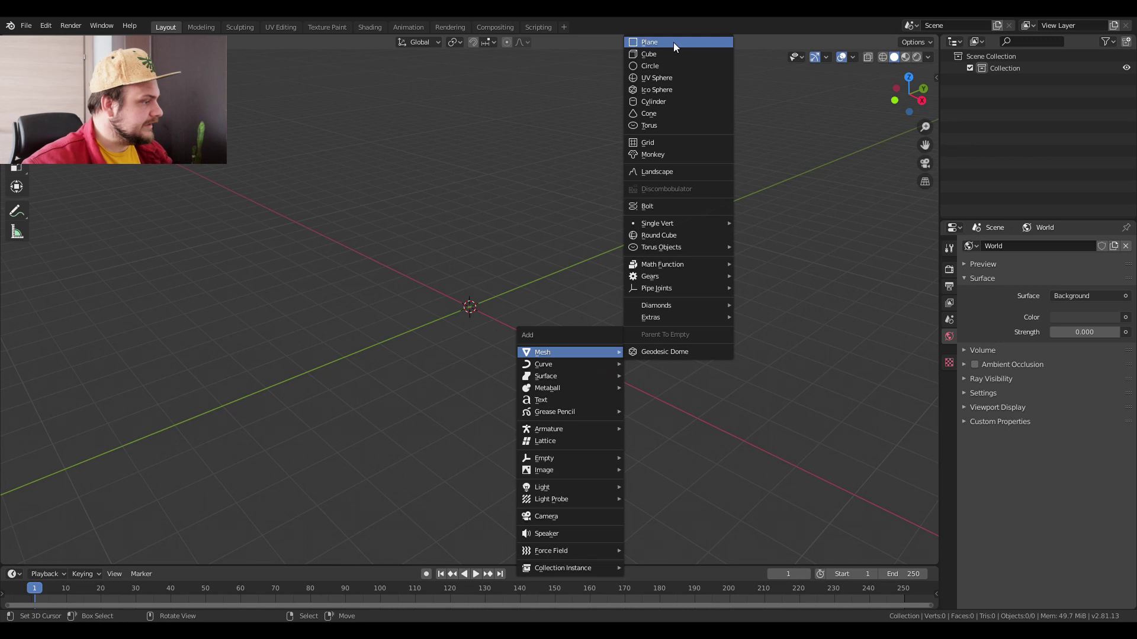
pyautogui.click(673, 41)
pyautogui.press('r')
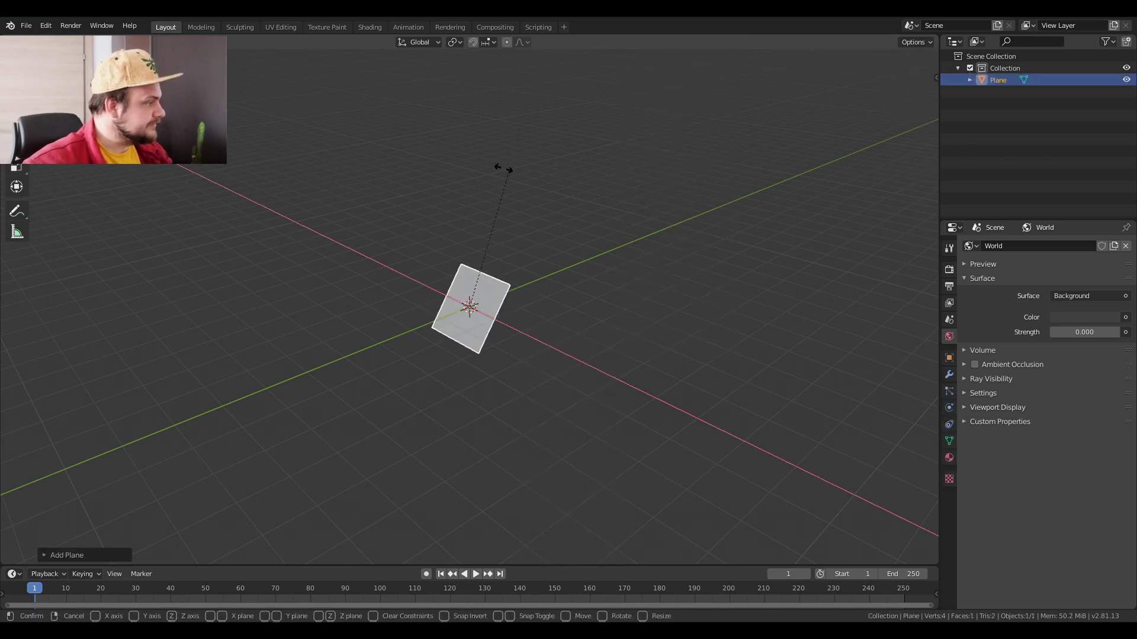
pyautogui.click(442, 184)
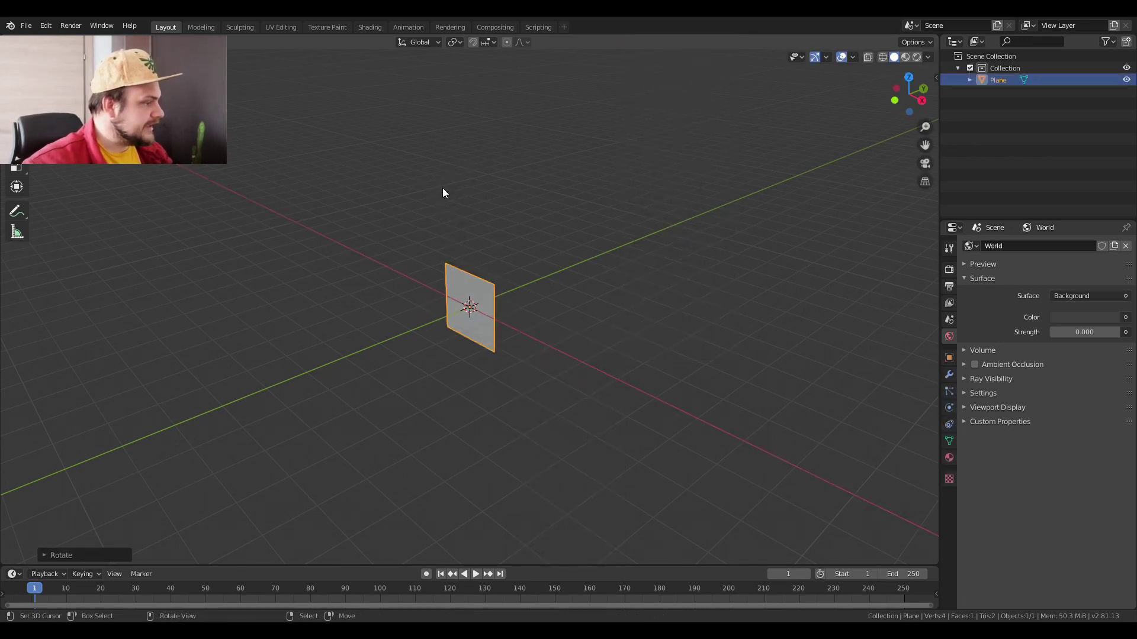
# Add a cube and move it down-right of the plane.
pyautogui.hotkey('shift', 'a')
pyautogui.moveTo(448, 190)
pyautogui.click(493, 203)
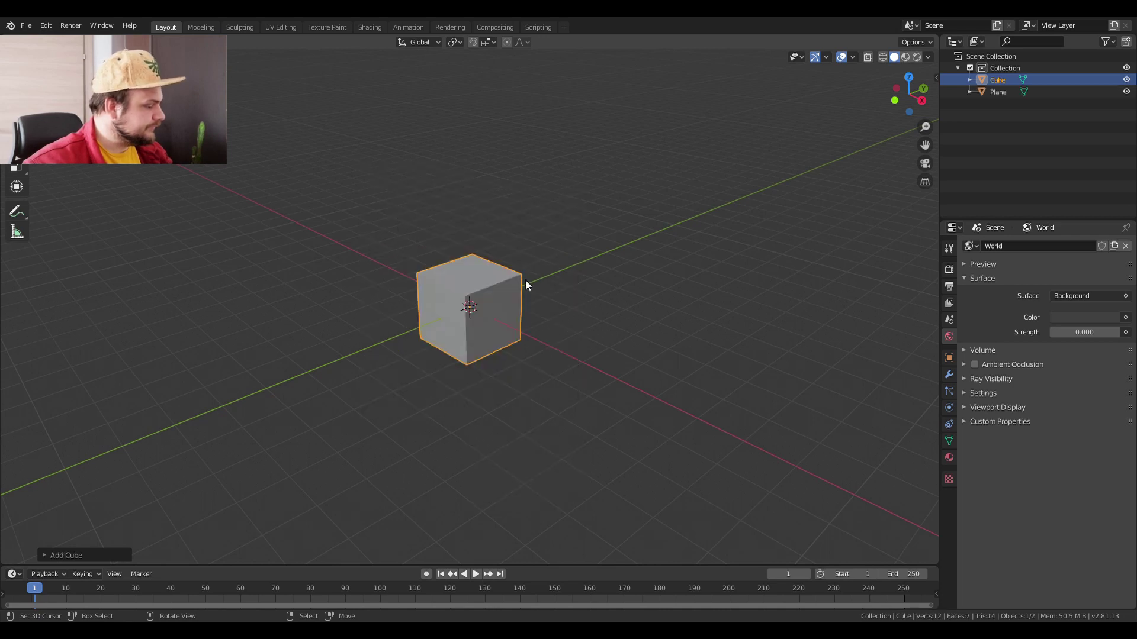
pyautogui.press('g')
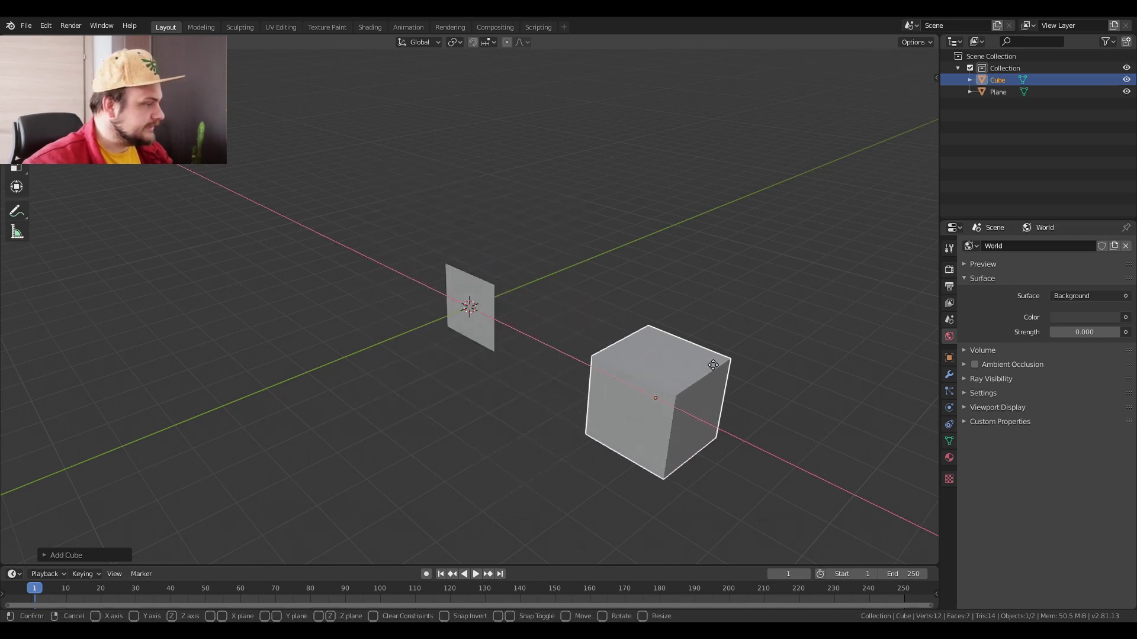
pyautogui.click(737, 391)
# Scale the plane to about twice its size, then reselect the cube.
pyautogui.click(491, 312)
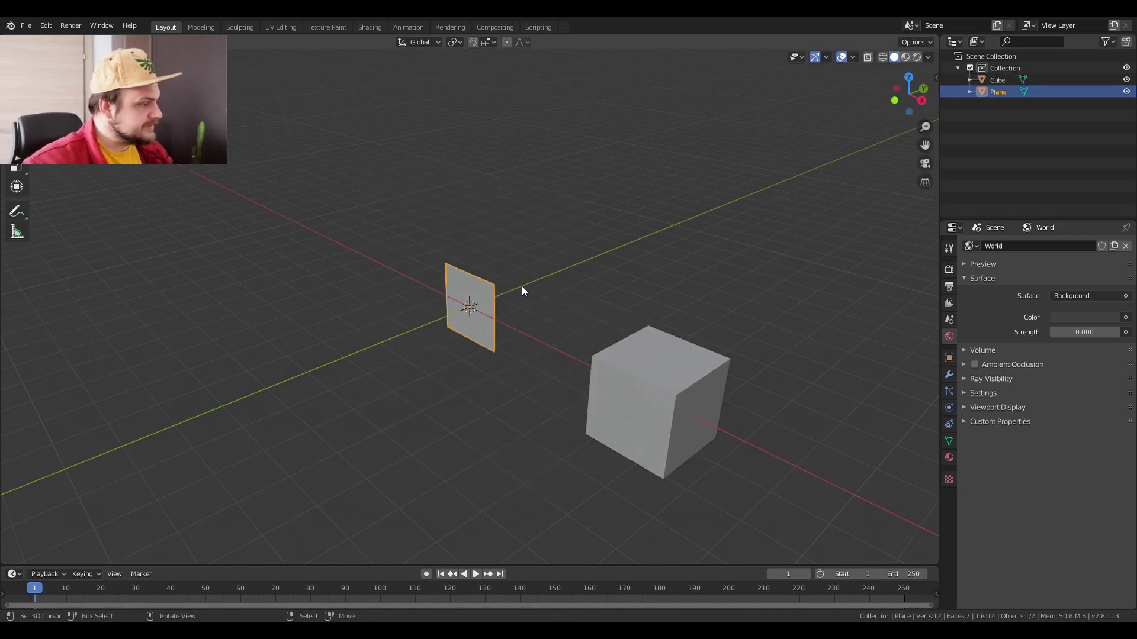
pyautogui.press('s')
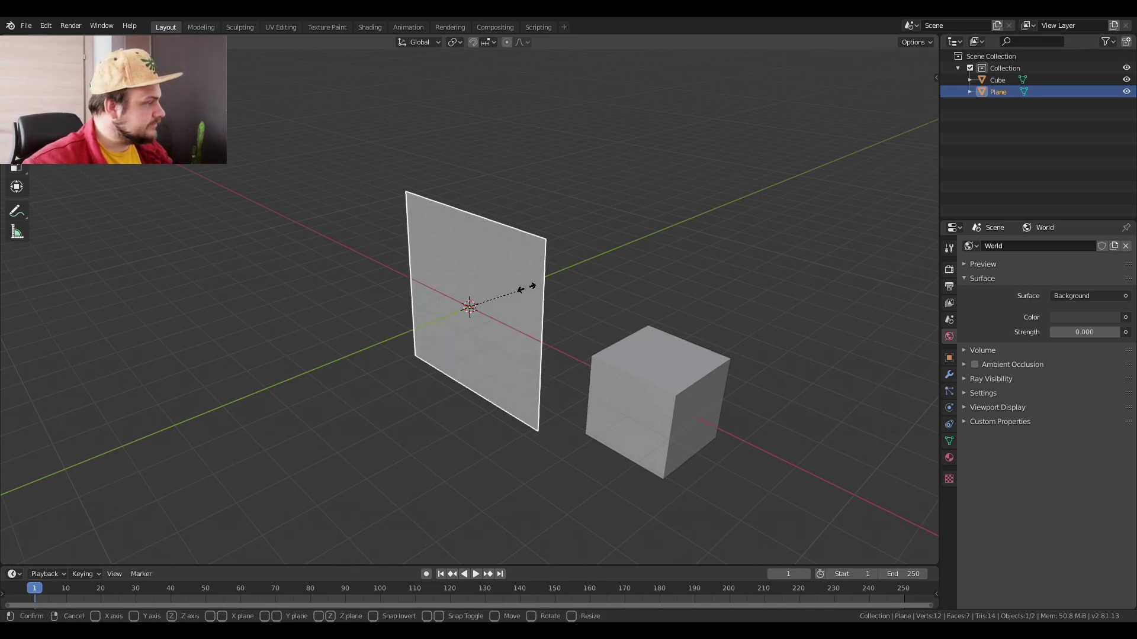
pyautogui.click(533, 285)
pyautogui.moveTo(563, 314); pyautogui.dragTo(625, 350, button='middle')
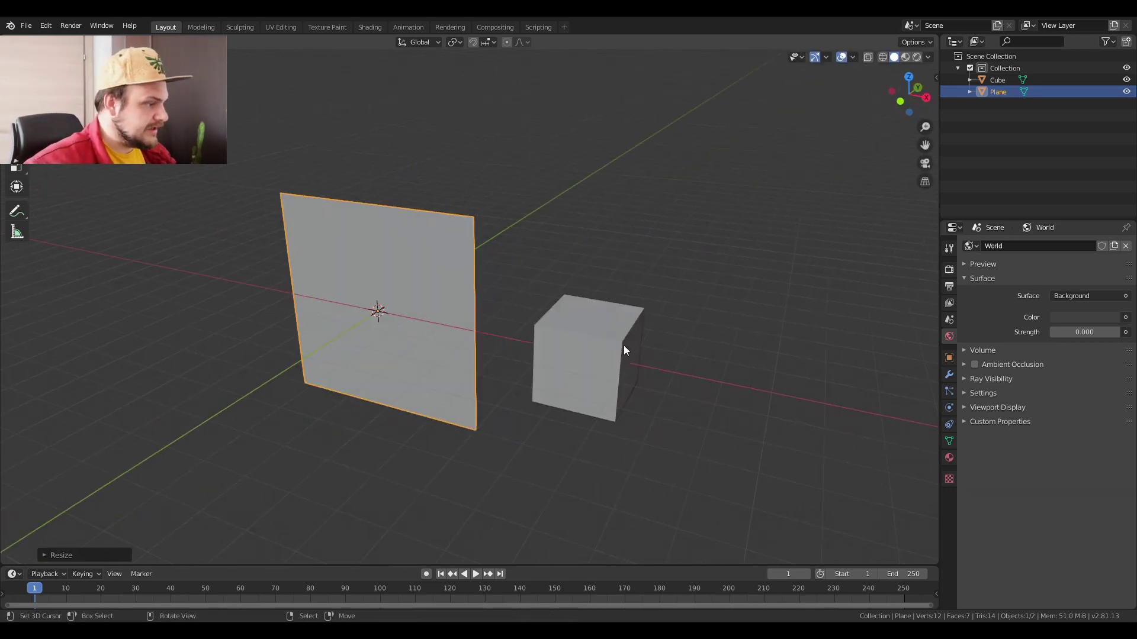
pyautogui.click(595, 381)
pyautogui.moveTo(724, 371); pyautogui.dragTo(729, 372, button='middle')
# Add Bevel and Subdivision Surface modifiers to the cube and apply its scale.
pyautogui.click(946, 374)
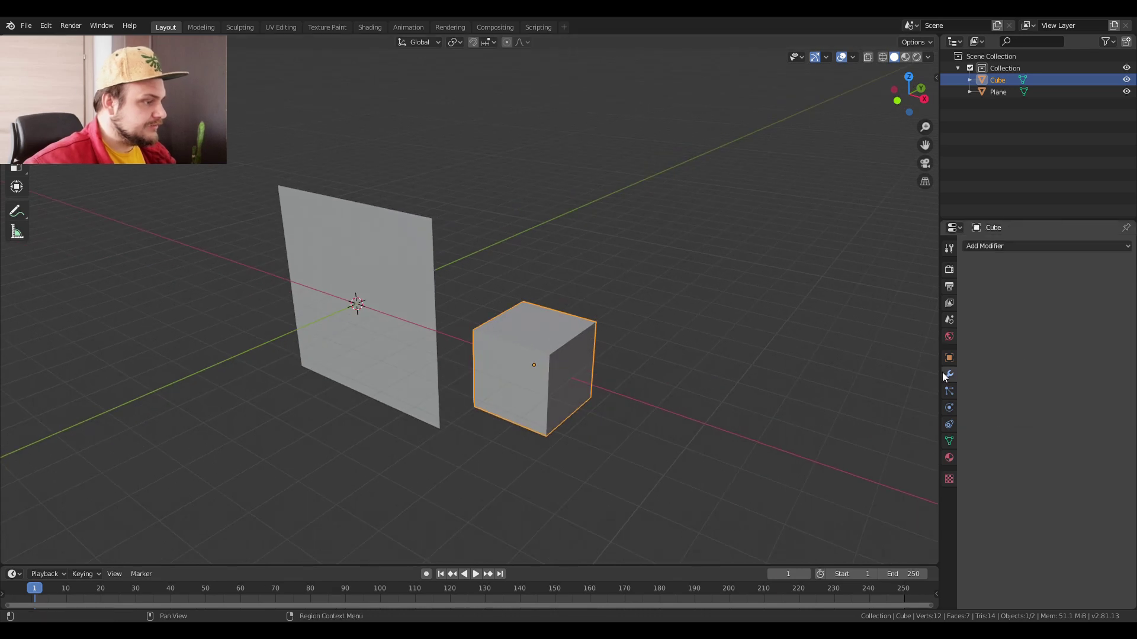
pyautogui.click(988, 248)
pyautogui.click(918, 286)
pyautogui.click(1039, 244)
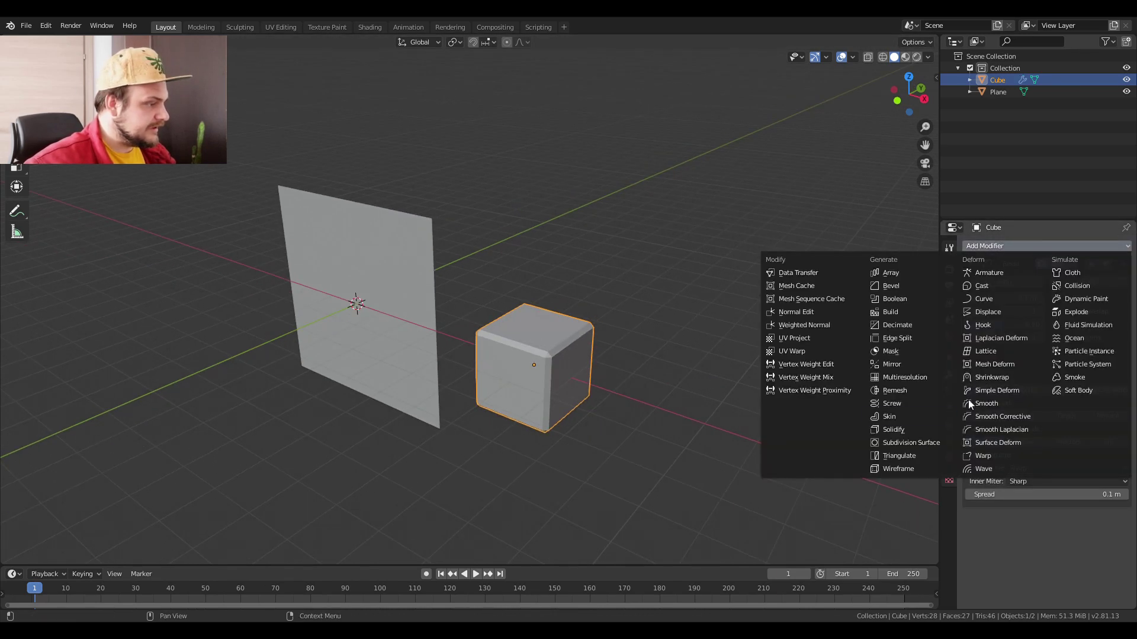
pyautogui.click(930, 443)
pyautogui.scroll(2, 766, 425)
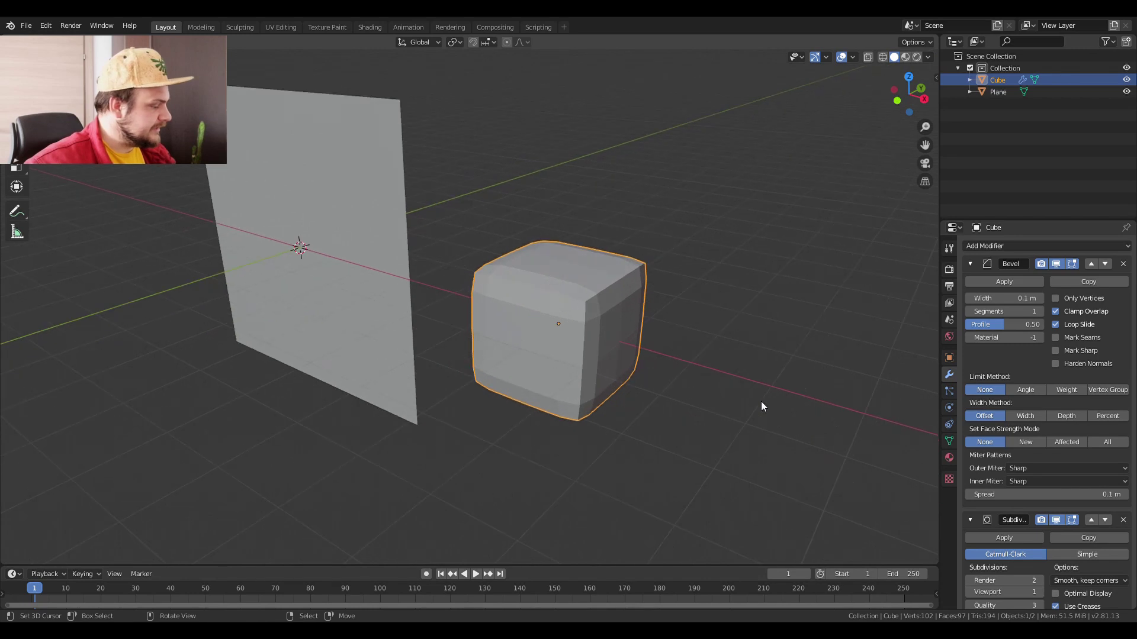
pyautogui.hotkey('ctrl', 'a')
pyautogui.click(731, 387)
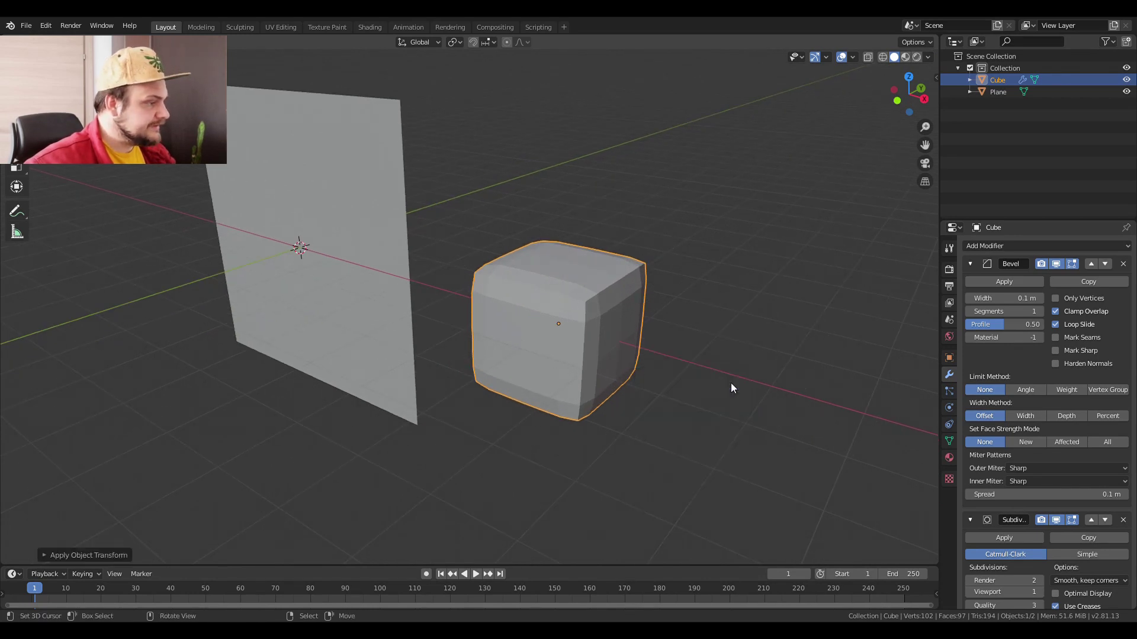
# Set Bevel to 2 segments with Weight limit and subdivision viewport level 2.
pyautogui.click(1042, 311)
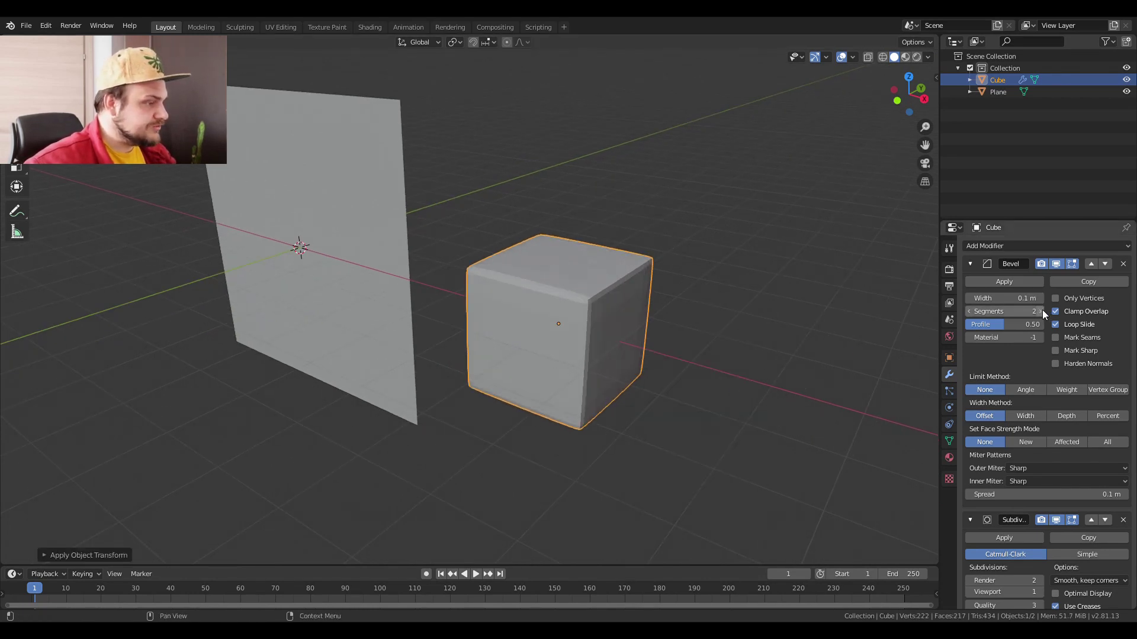
pyautogui.click(1067, 389)
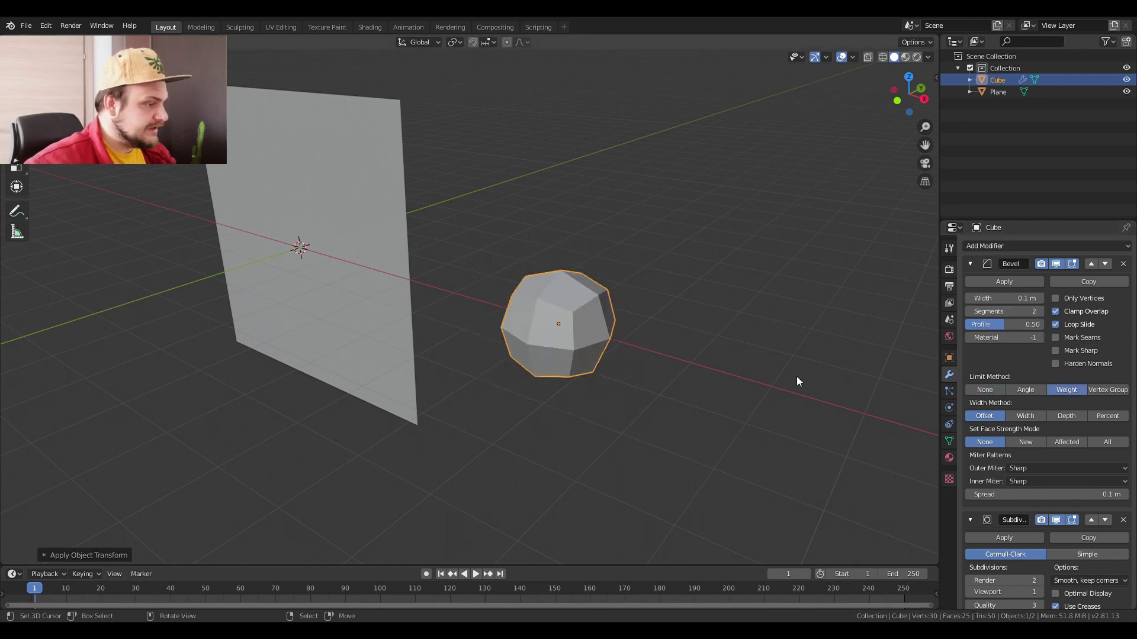
pyautogui.scroll(-1, 995, 568)
pyautogui.moveTo(988, 577); pyautogui.dragTo(1006, 577)
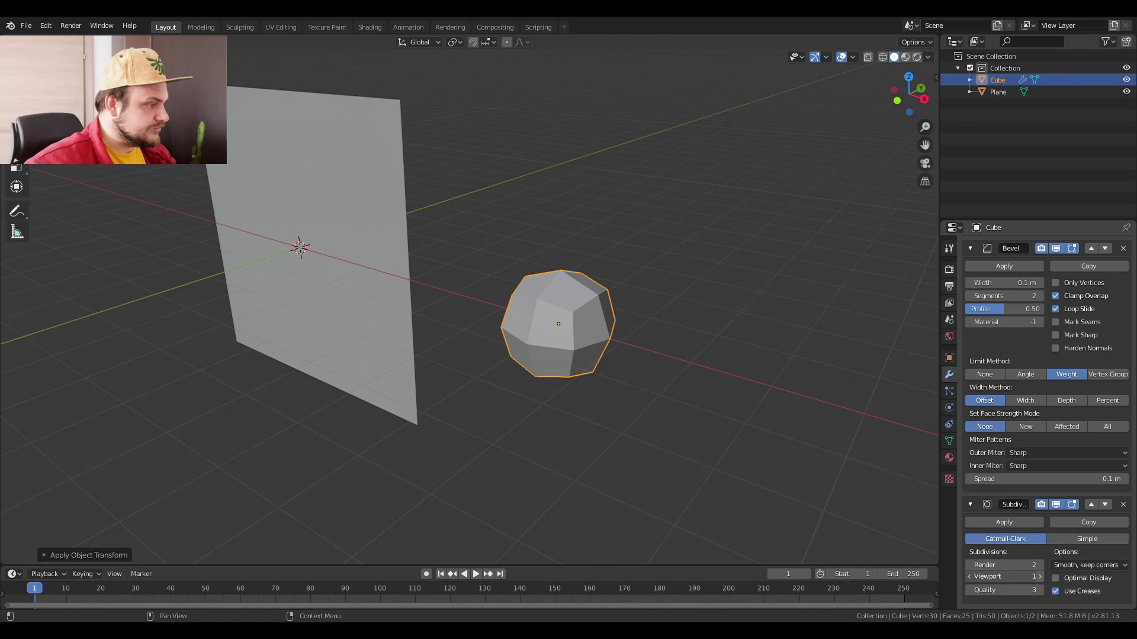
pyautogui.moveTo(702, 410); pyautogui.dragTo(721, 410, button='middle')
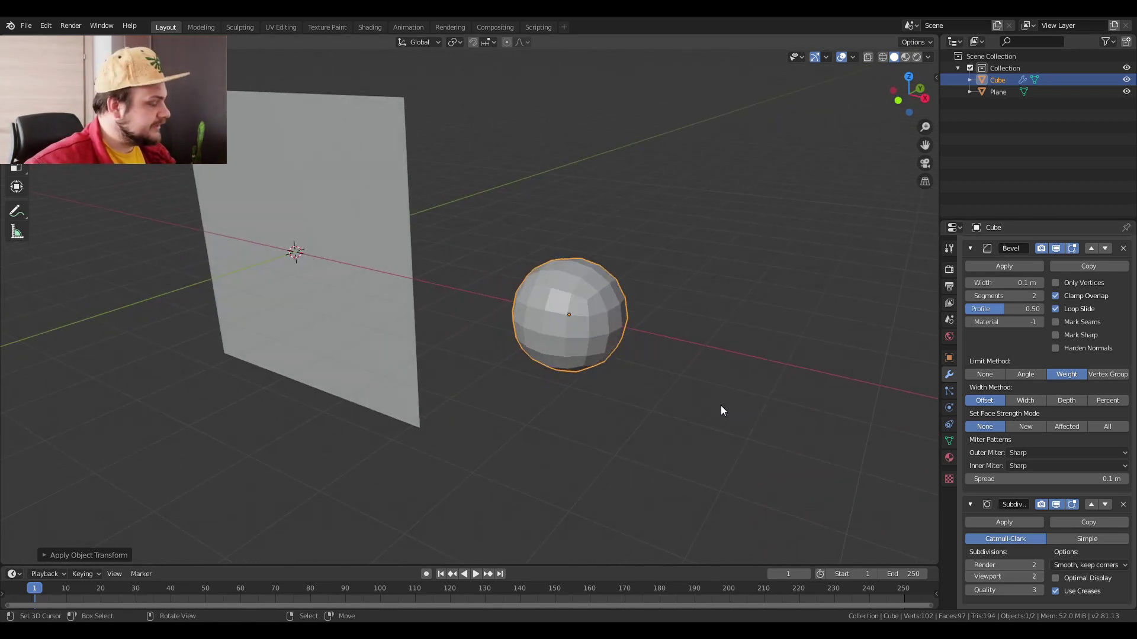
# In Edit Mode, give the cube's edges along one side a bevel weight of 1.00.
pyautogui.press('Tab')
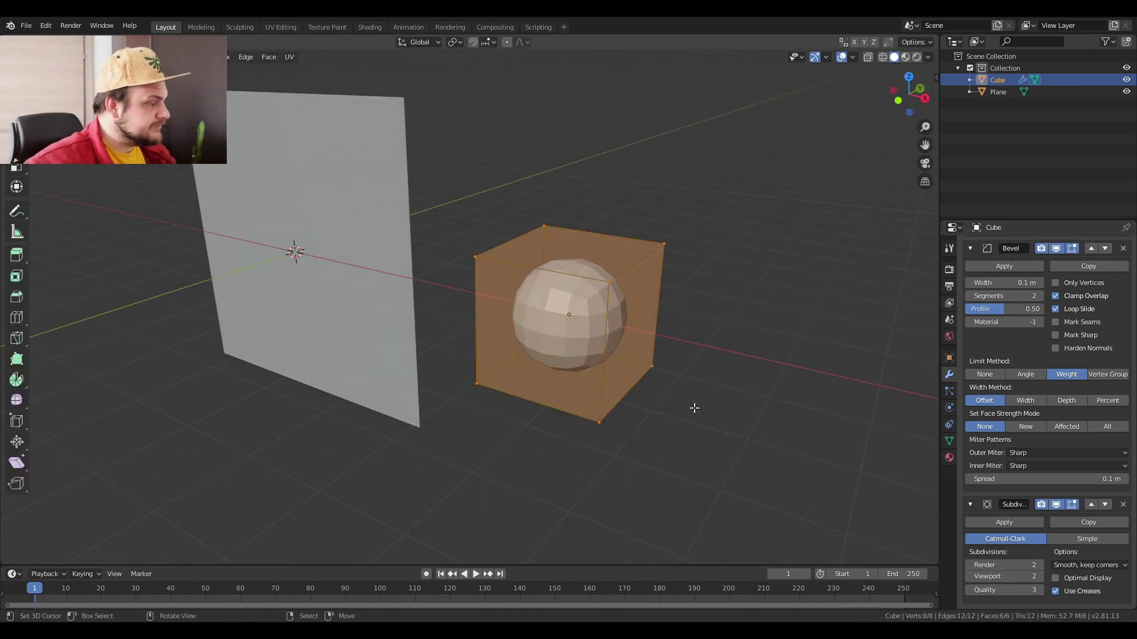
pyautogui.moveTo(691, 347); pyautogui.dragTo(728, 330, button='middle')
pyautogui.press('n')
pyautogui.click(601, 274)
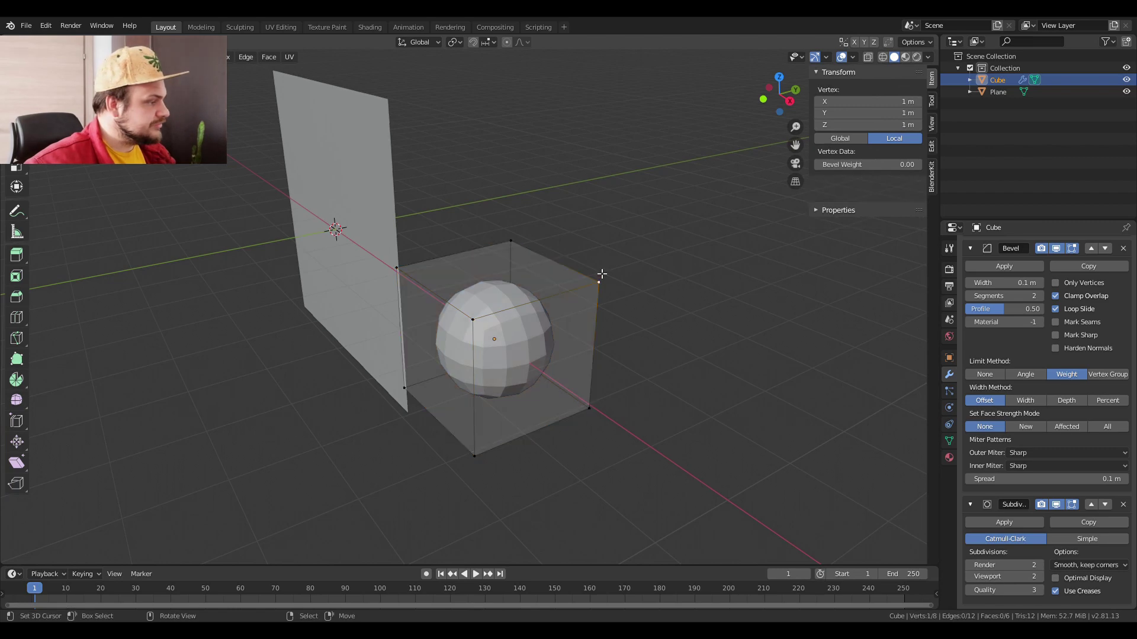
pyautogui.click(493, 246)
pyautogui.keyDown('alt'); pyautogui.click(492, 246); pyautogui.keyUp('alt')
pyautogui.moveTo(614, 398); pyautogui.dragTo(586, 370, button='middle')
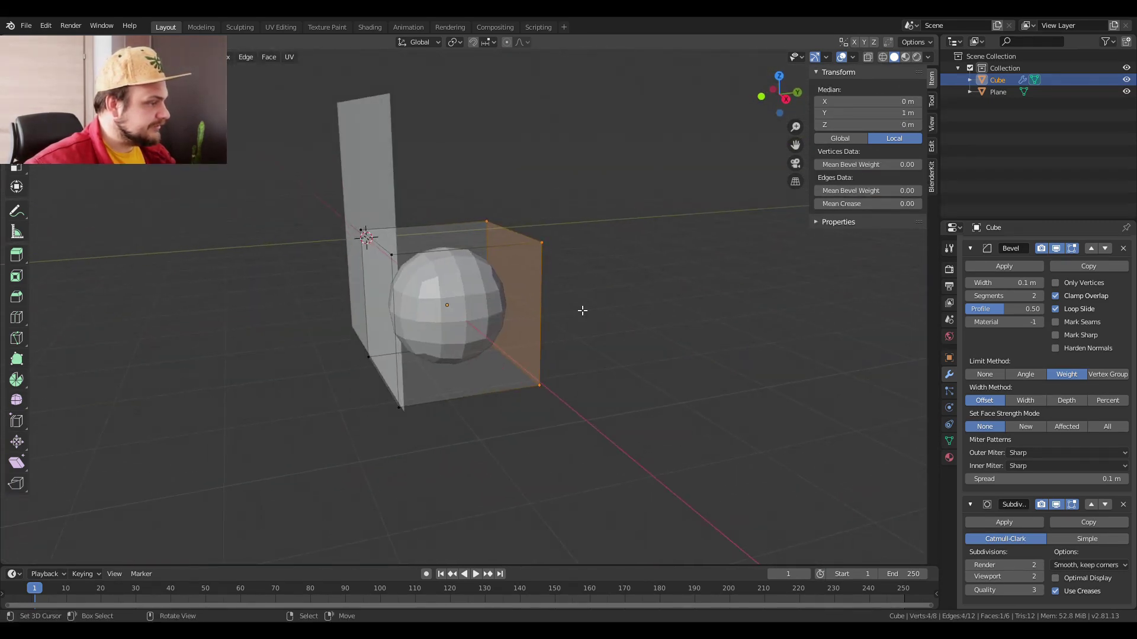
pyautogui.moveTo(865, 191); pyautogui.dragTo(890, 191)
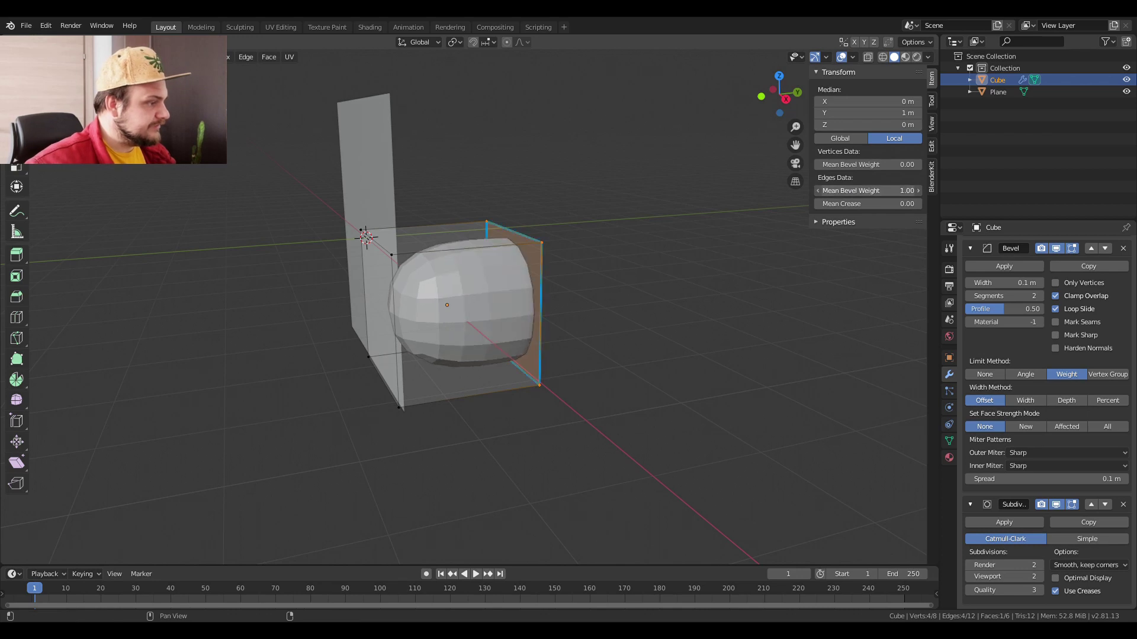
pyautogui.press('Tab')
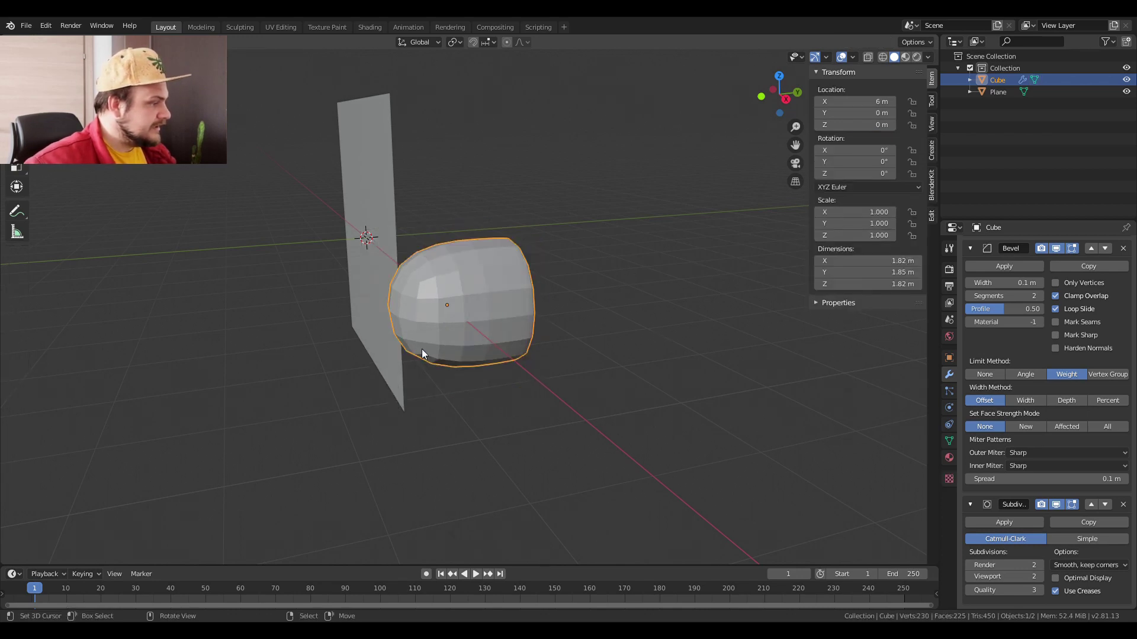
# Shade the cube smooth and hide the transform sidebar.
pyautogui.moveTo(421, 353)
pyautogui.mouseDown(button='middle')
pyautogui.moveTo(487, 325)
pyautogui.moveTo(474, 325)
pyautogui.moveTo(563, 326)
pyautogui.moveTo(530, 319)
pyautogui.mouseUp(button='middle')
pyautogui.rightClick(475, 325)
pyautogui.click(473, 325)
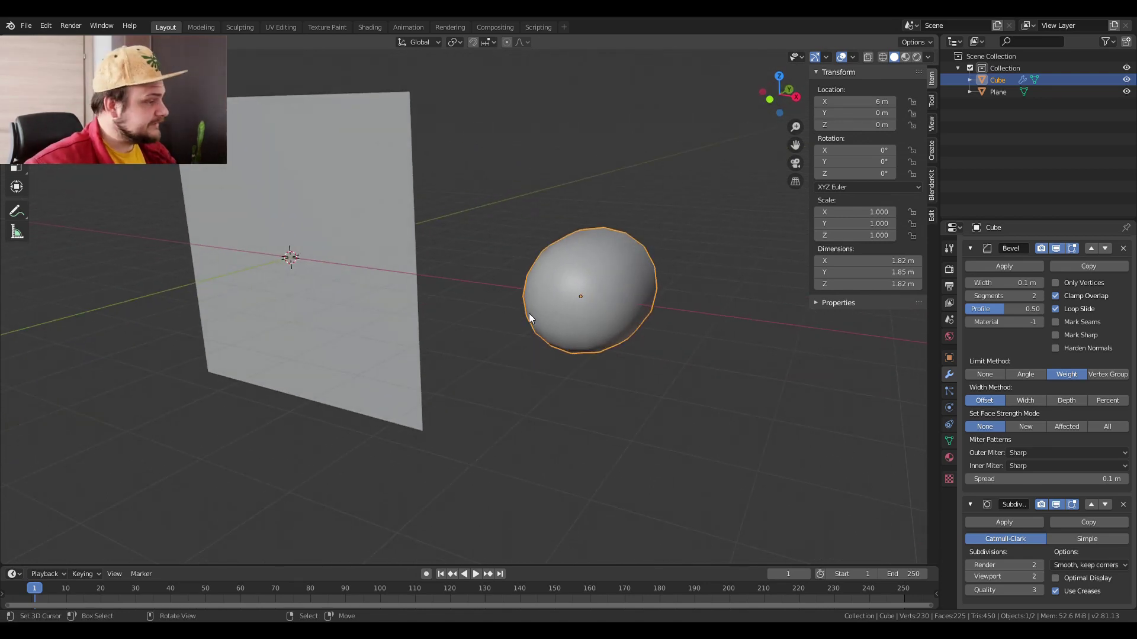
pyautogui.press('n')
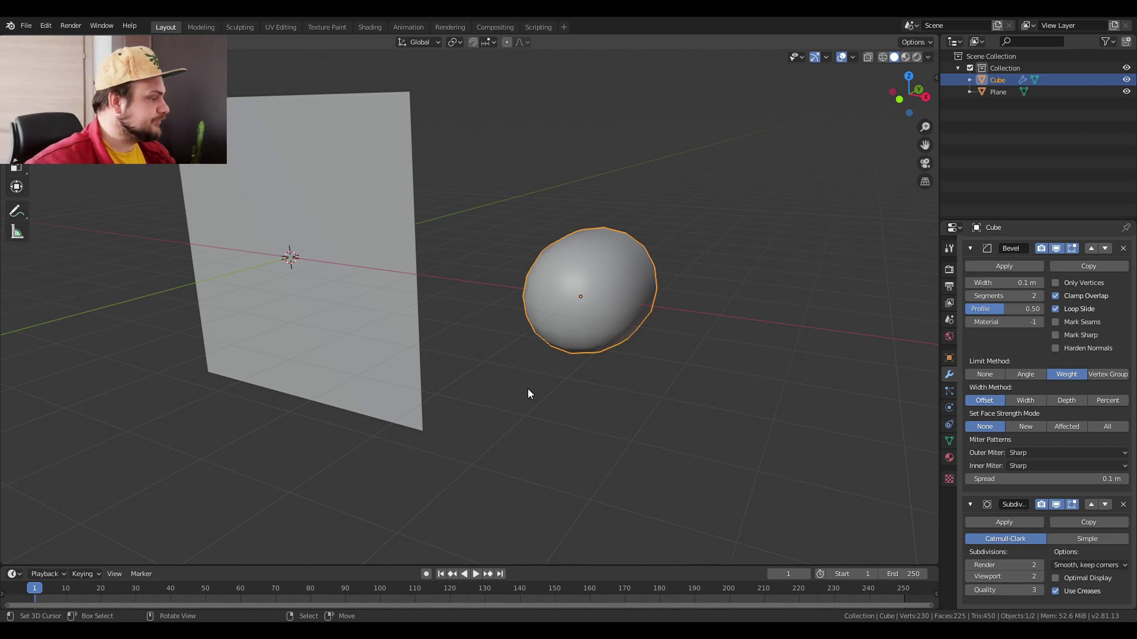
pyautogui.moveTo(527, 388); pyautogui.dragTo(448, 357, button='middle')
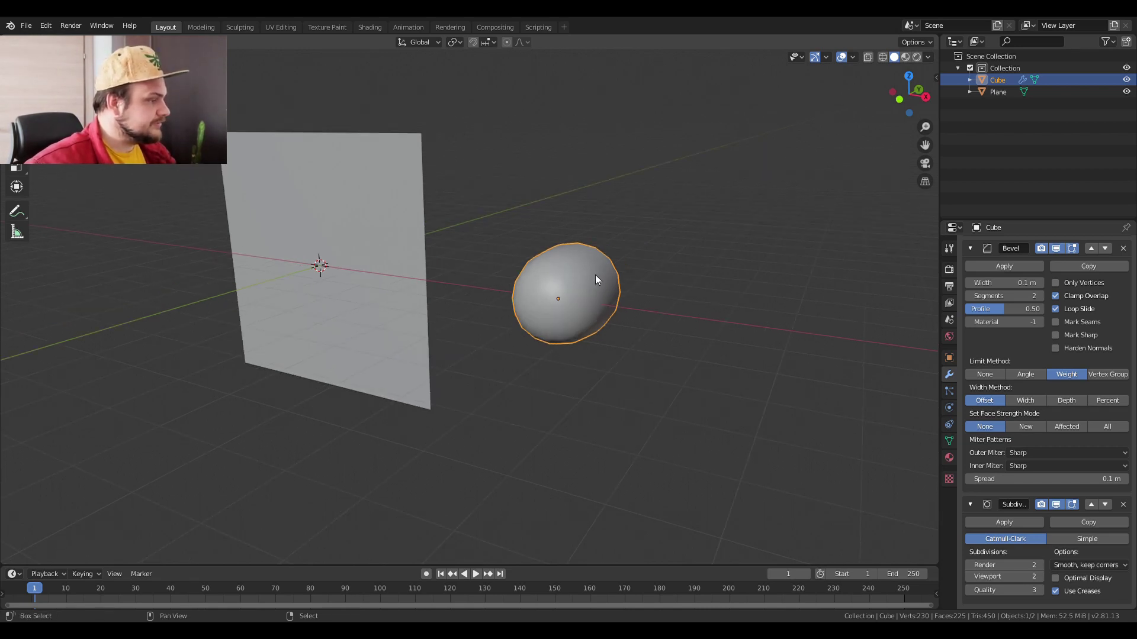
# Parent the rounded cube to the plane with Make Parent (Keep Transform).
pyautogui.keyDown('shift'); pyautogui.click(381, 209); pyautogui.keyUp('shift')
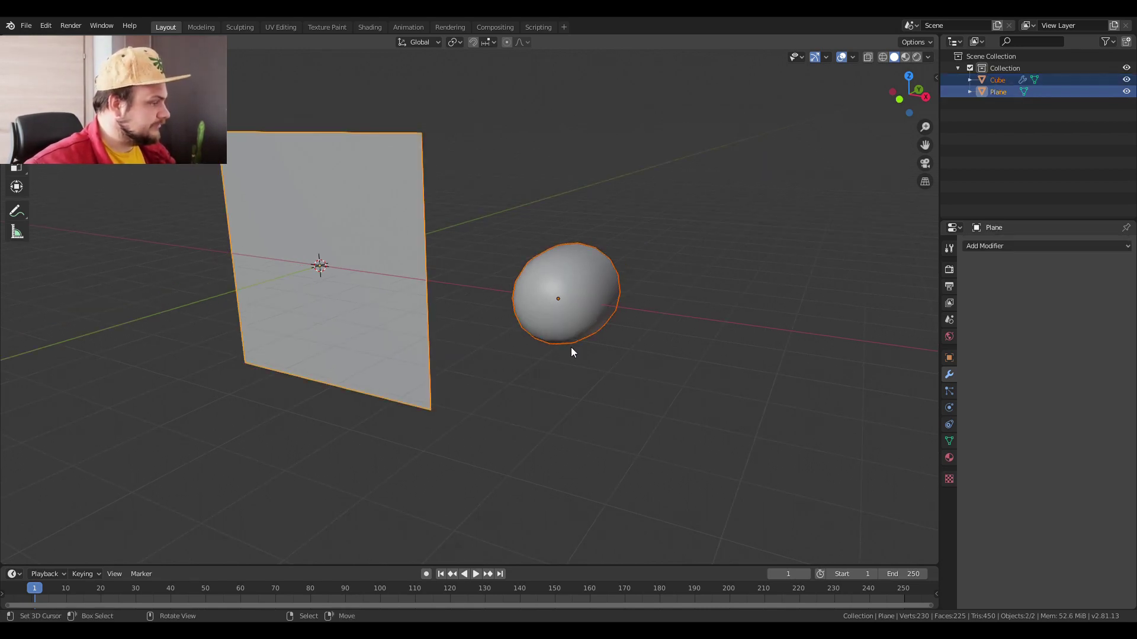
pyautogui.press('F3')
pyautogui.write('Make Paren')
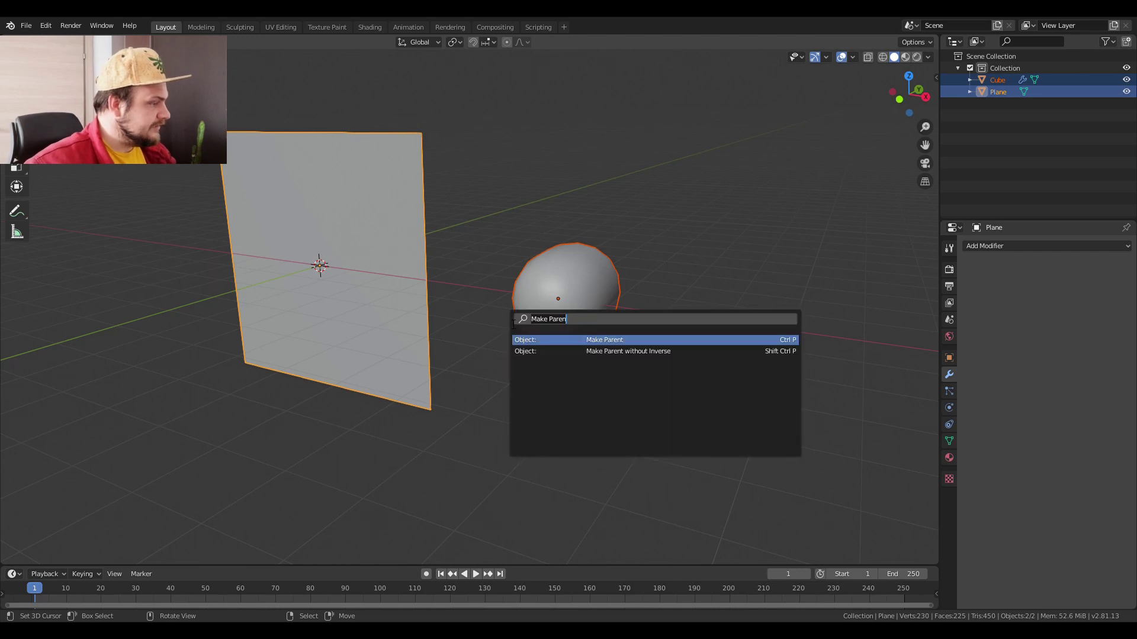
pyautogui.click(605, 340)
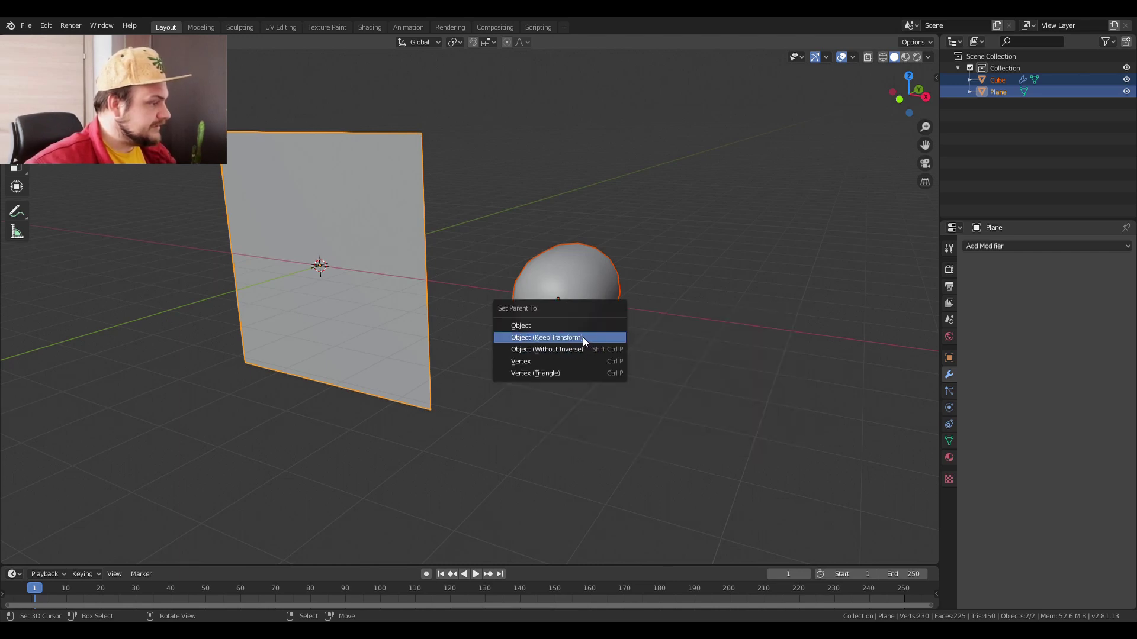
pyautogui.click(583, 336)
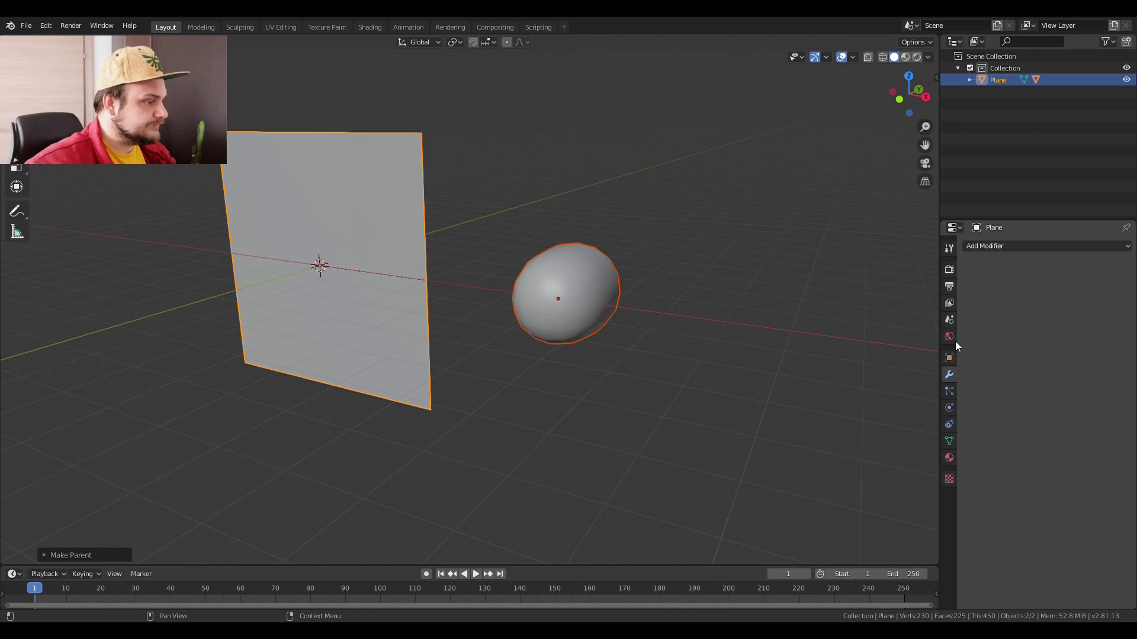
# Instance the cube on the plane's faces, scaled by face size at factor 0.170, with scale applied.
pyautogui.click(386, 318)
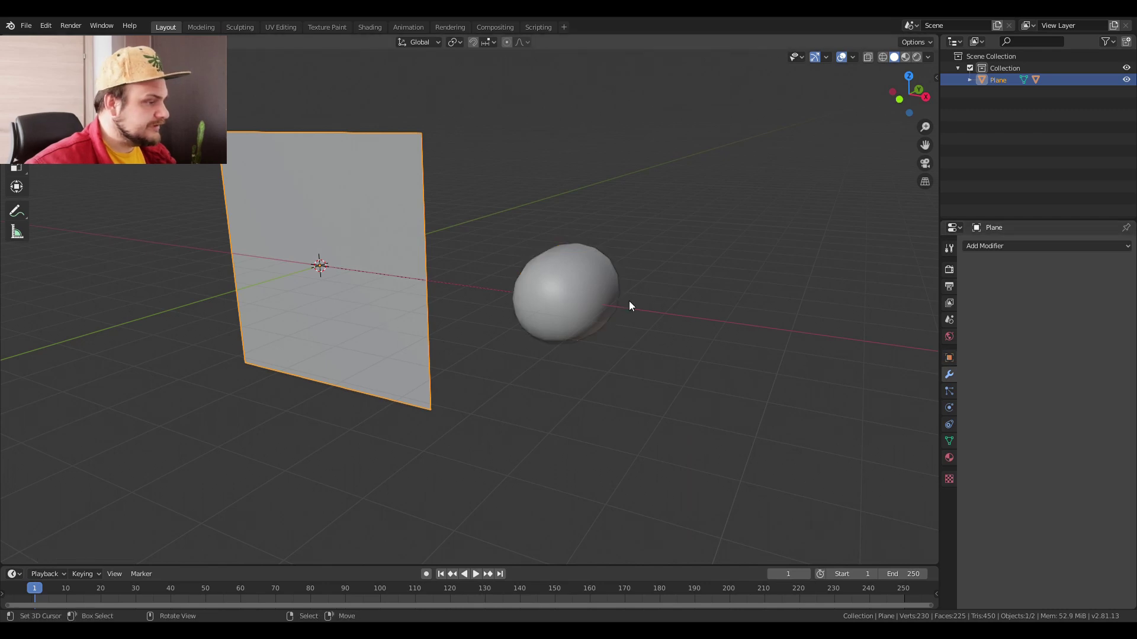
pyautogui.click(949, 358)
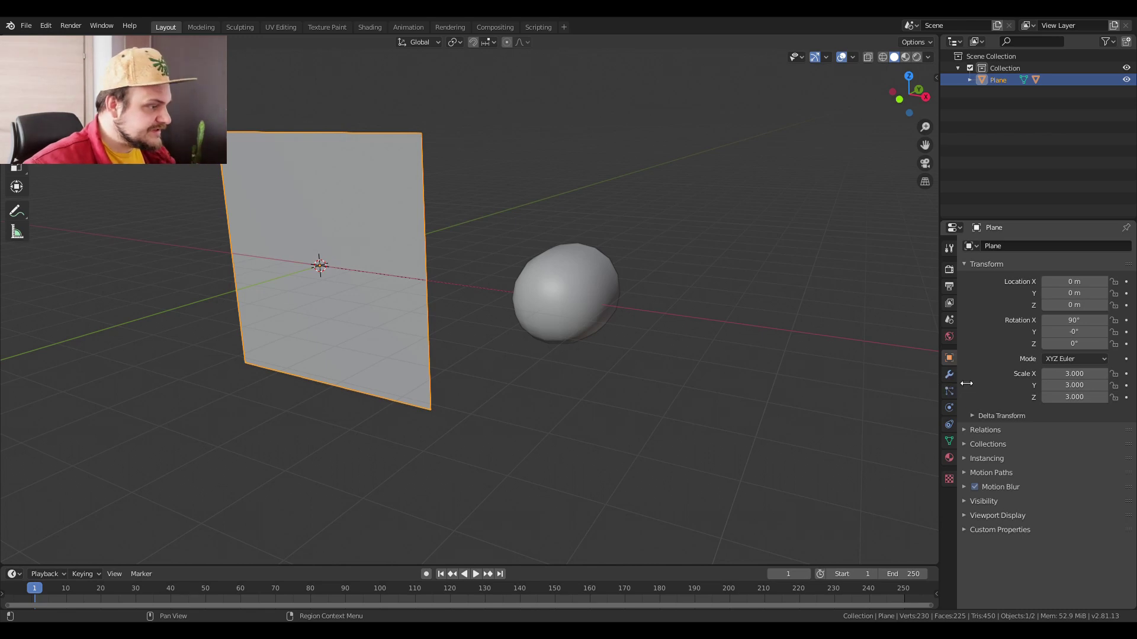
pyautogui.click(997, 455)
pyautogui.click(1091, 476)
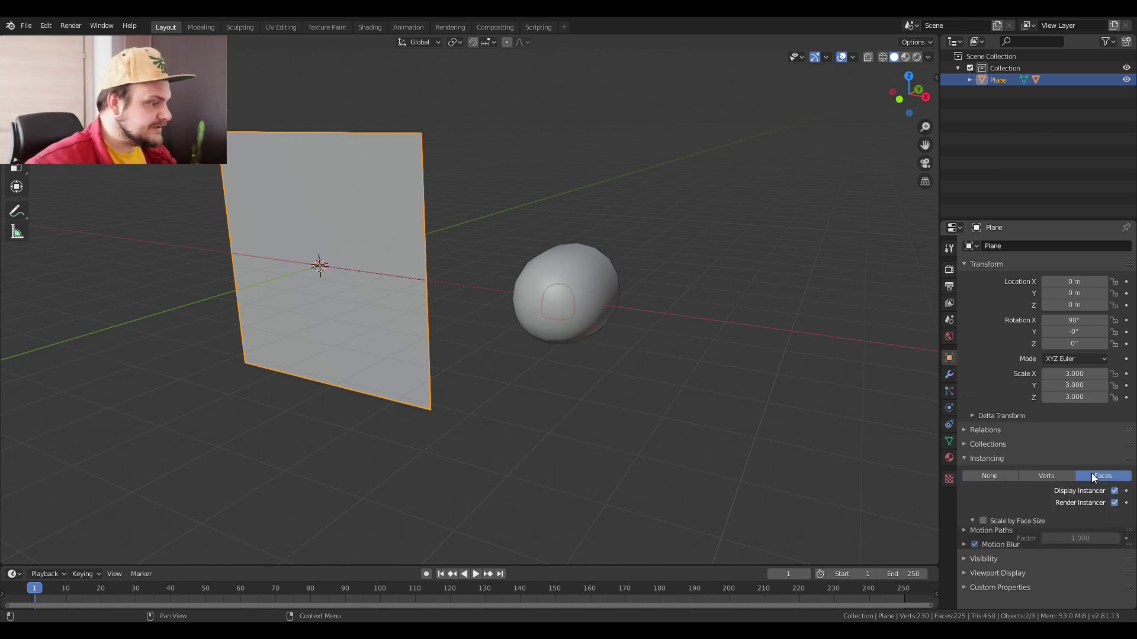
pyautogui.click(1084, 517)
pyautogui.click(982, 521)
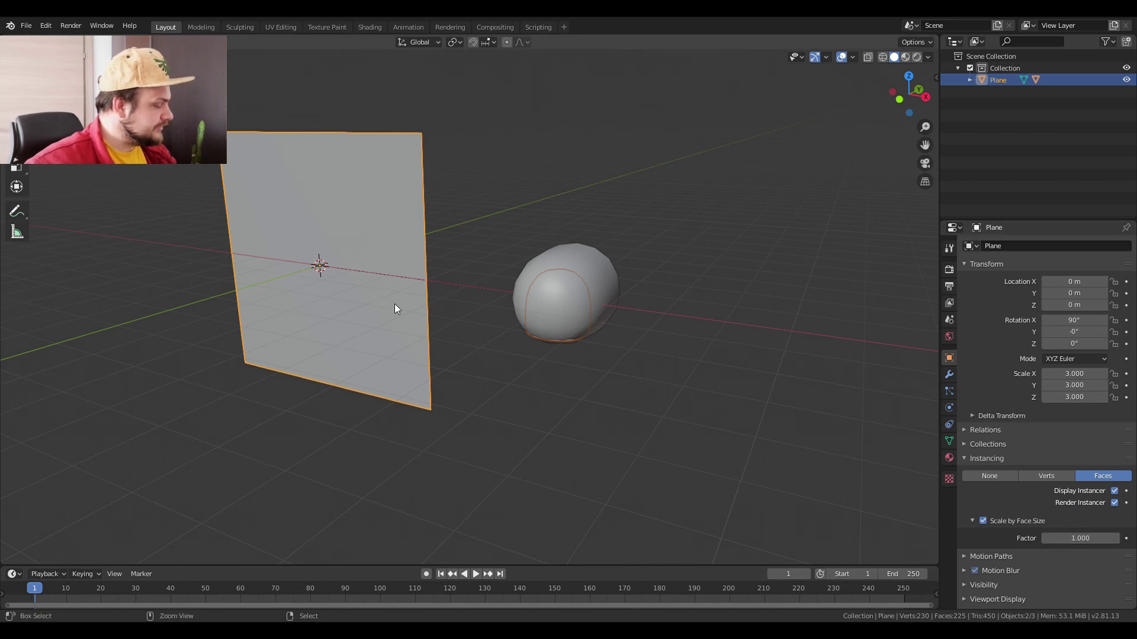
pyautogui.hotkey('ctrl', 'a')
pyautogui.click(390, 373)
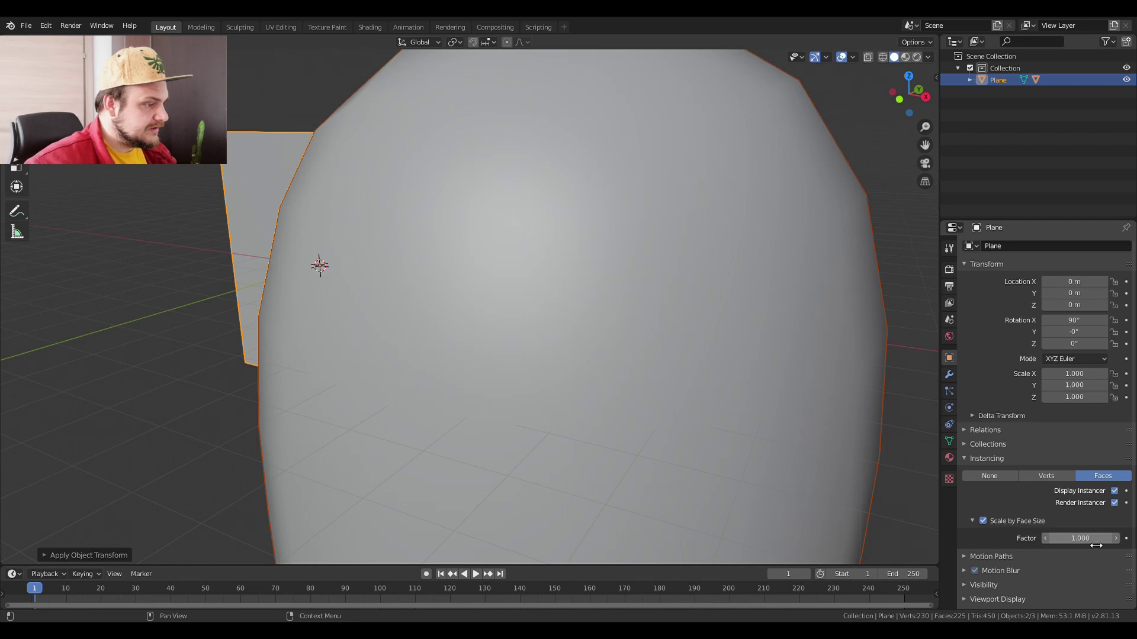
pyautogui.moveTo(1096, 546); pyautogui.dragTo(1050, 545)
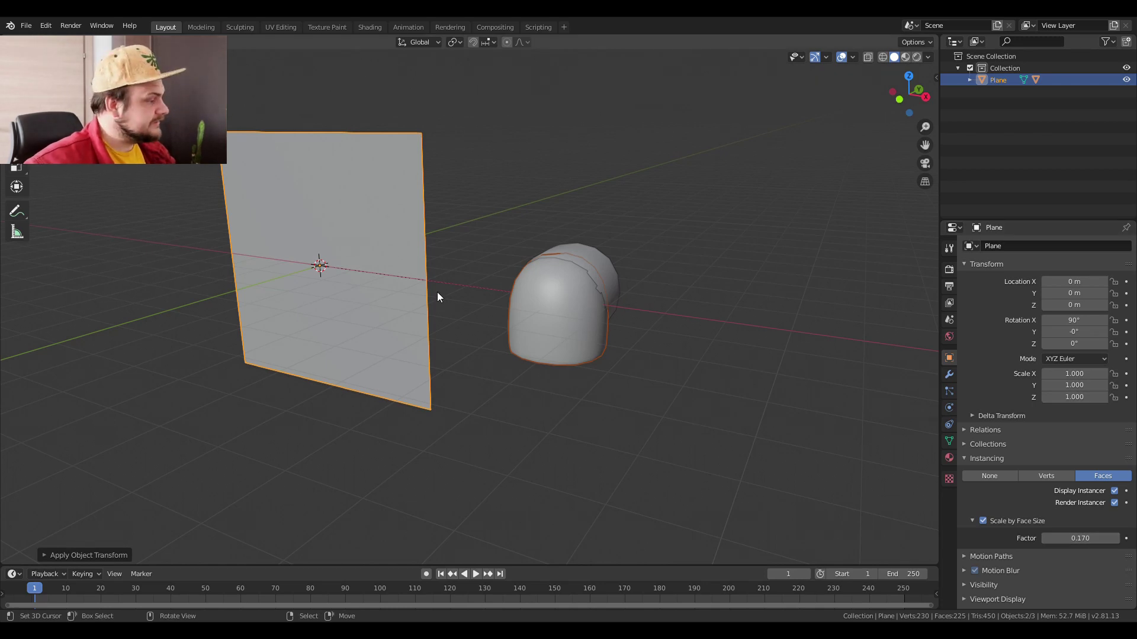
pyautogui.press('Tab')
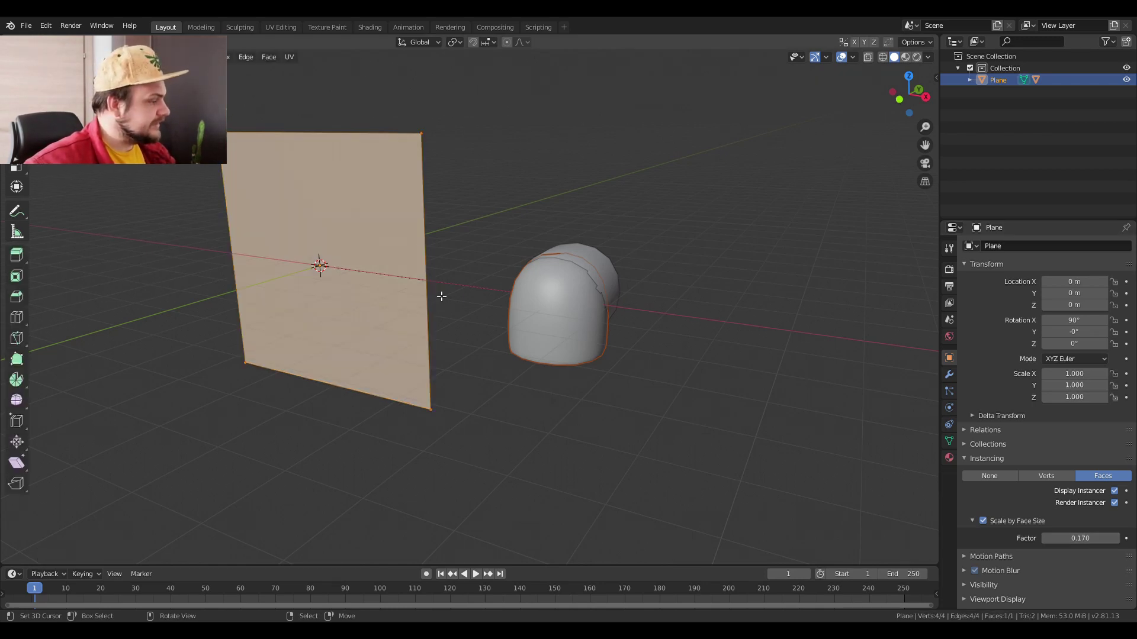
# Subdivide the plane in Edit Mode with 10 cuts.
pyautogui.press('w')
pyautogui.click(441, 296)
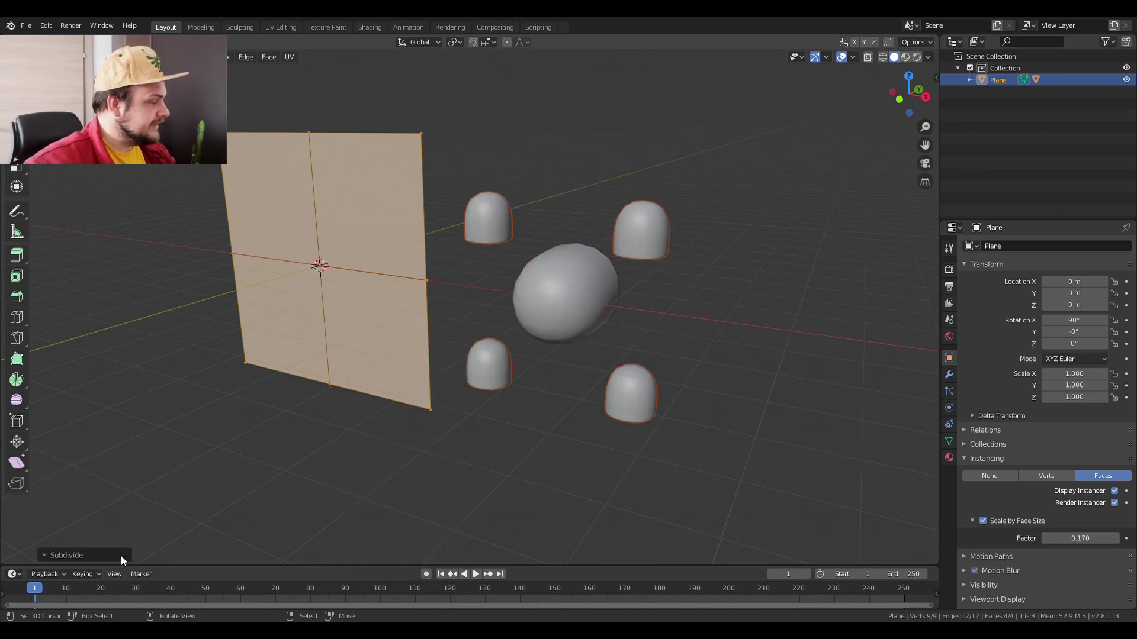
pyautogui.click(59, 556)
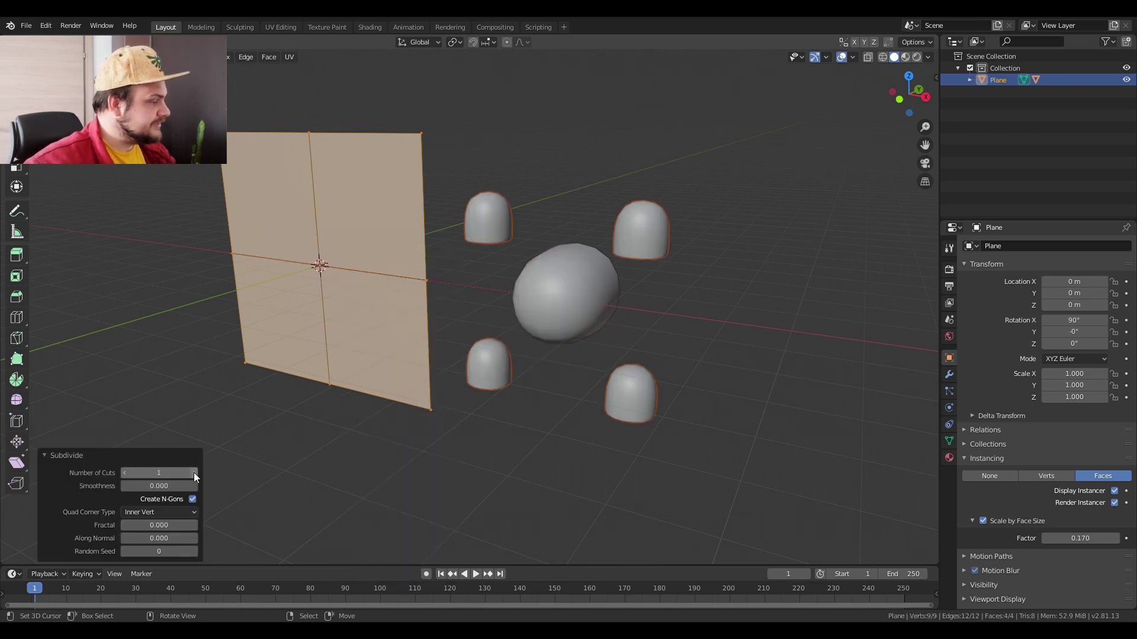
pyautogui.click(194, 473)
pyautogui.click(195, 473)
pyautogui.click(194, 473)
pyautogui.click(194, 473)
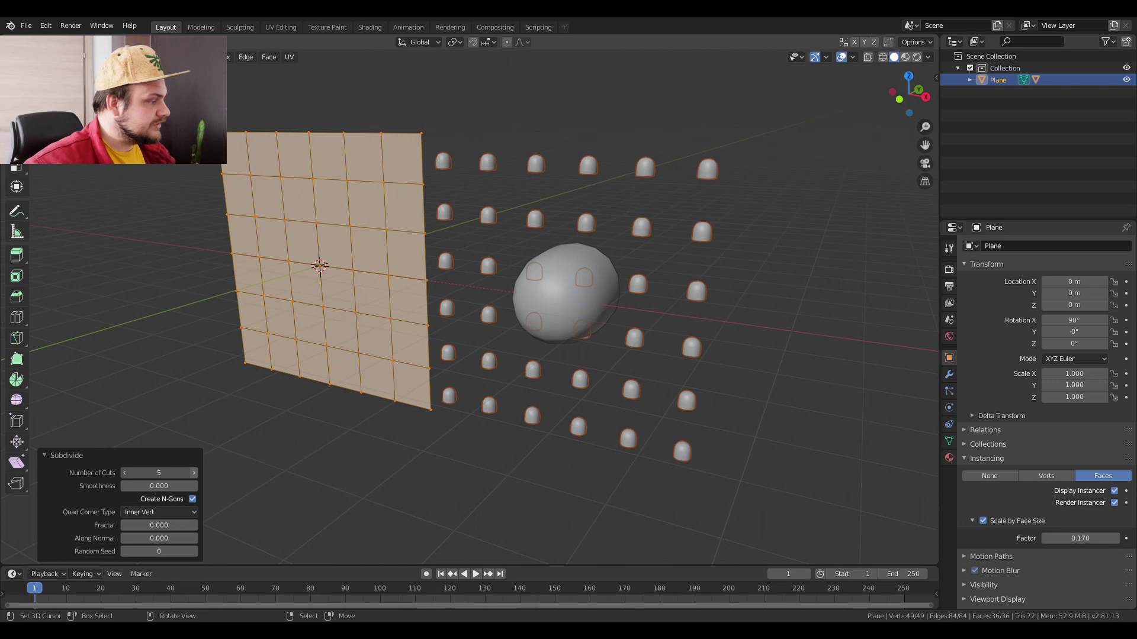
pyautogui.click(194, 473)
pyautogui.click(194, 473)
pyautogui.click(195, 473)
pyautogui.click(194, 473)
pyautogui.click(195, 473)
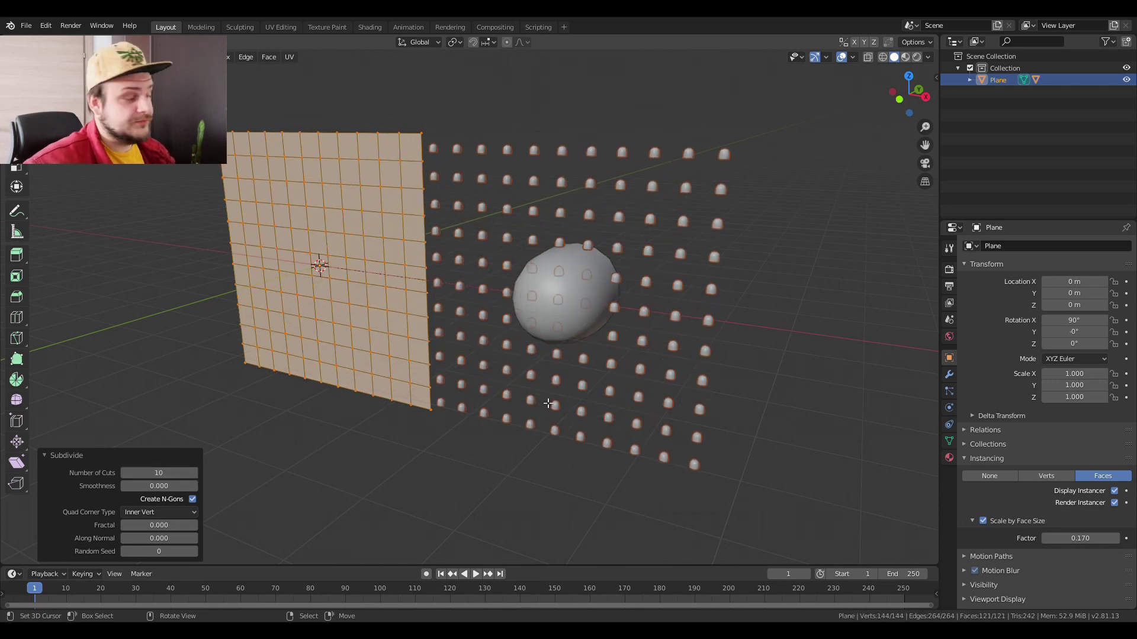
# Rotate the rounded cube 90° about the X axis.
pyautogui.press('Tab')
pyautogui.scroll(3, 569, 355)
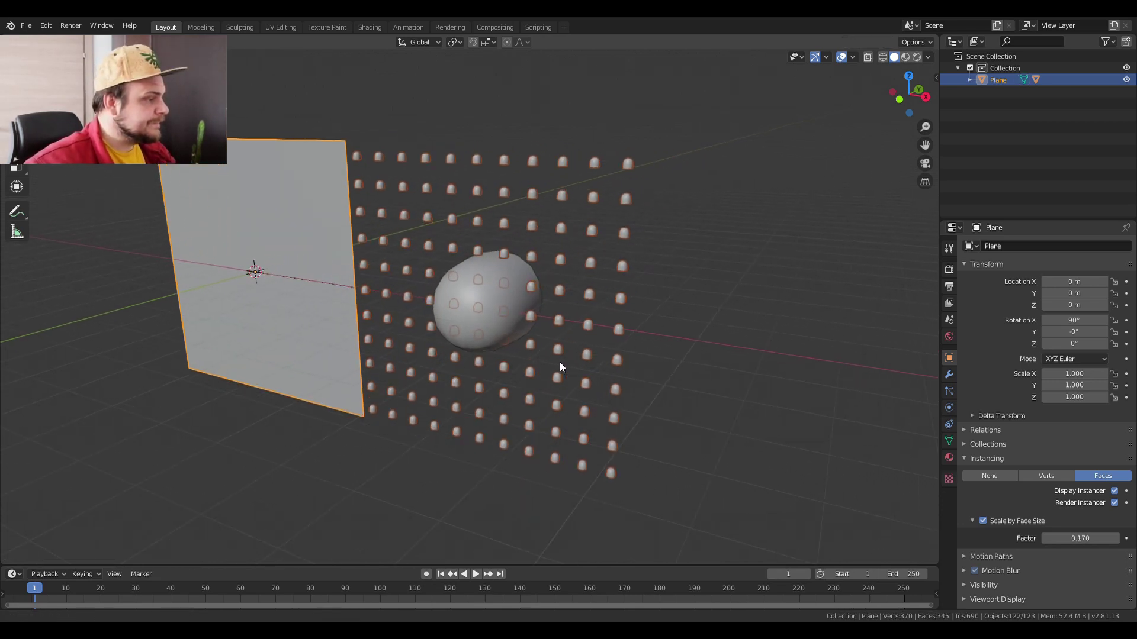
pyautogui.click(475, 307)
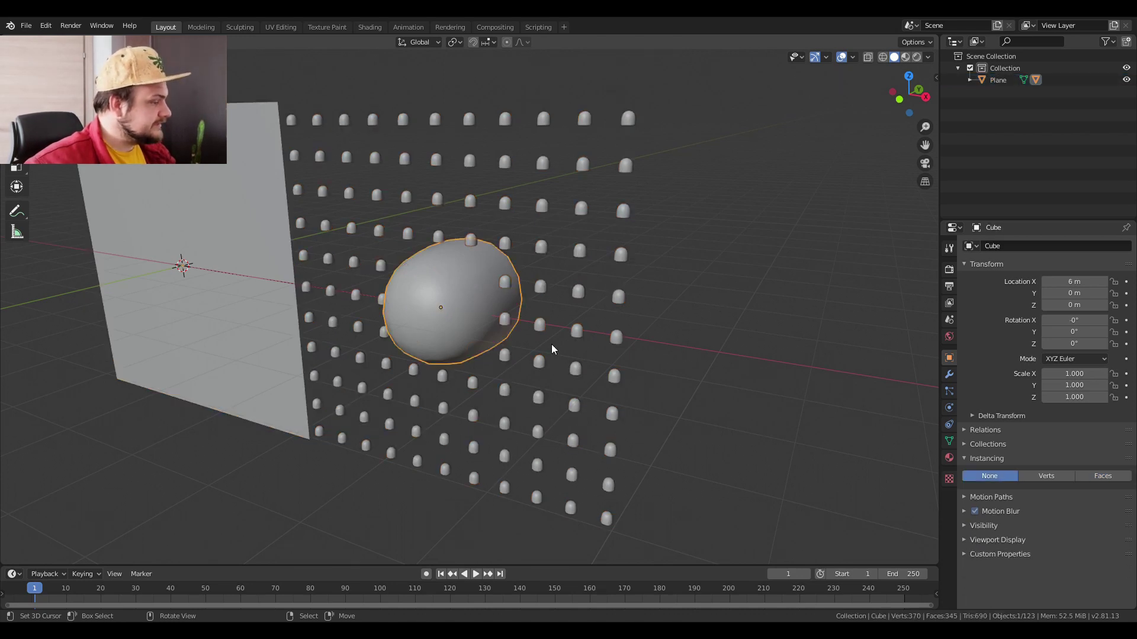
pyautogui.press('r')
pyautogui.press('x')
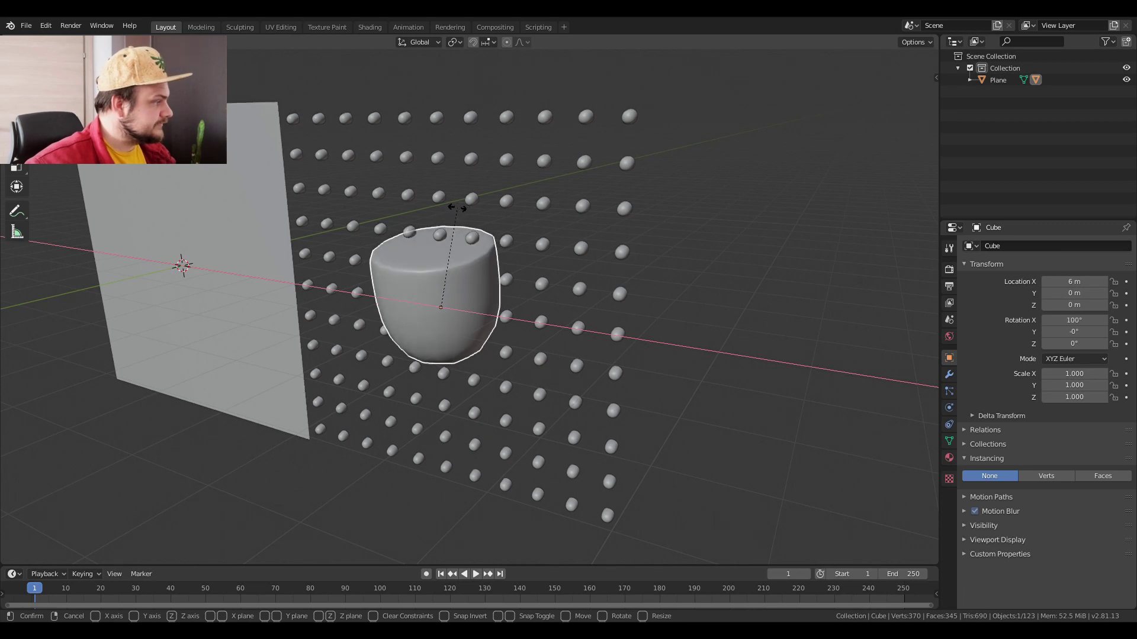
pyautogui.write('90')
pyautogui.press('Return')
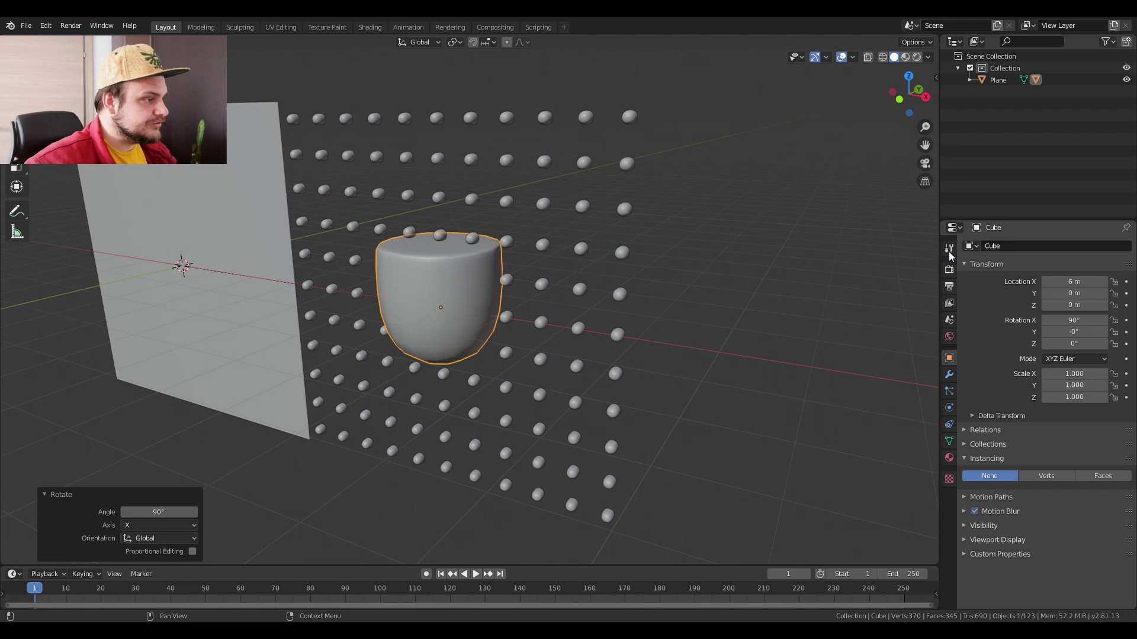
# Split the view and make the right area a Shader Editor showing the cube's material.
pyautogui.moveTo(916, 47); pyautogui.dragTo(472, 177)
pyautogui.scroll(3, 742, 382)
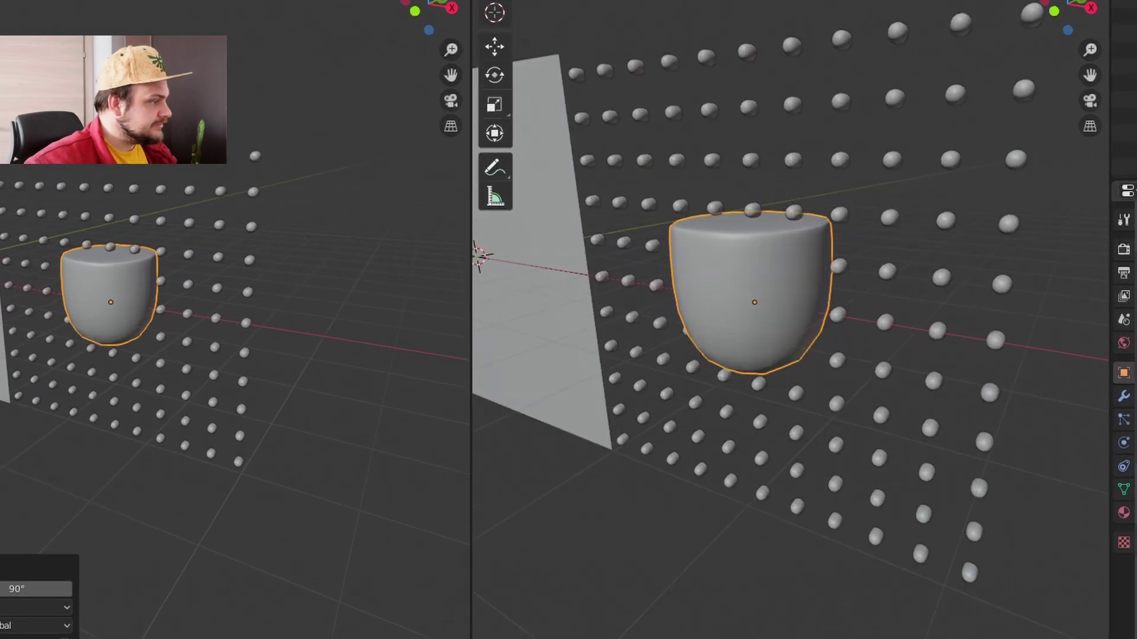
pyautogui.click(482, 6)
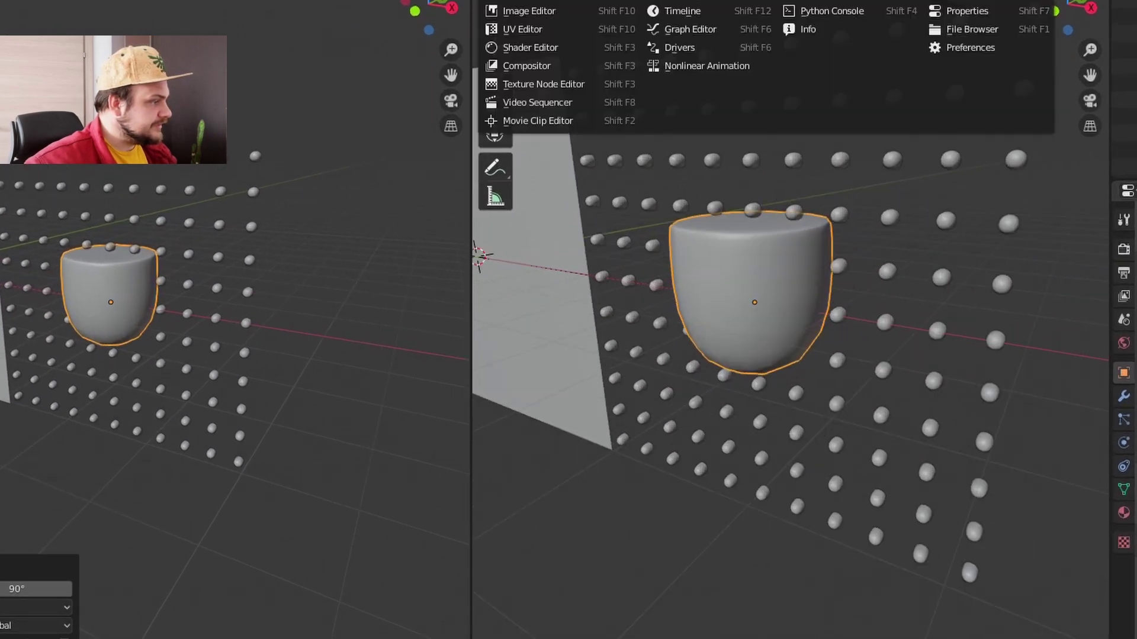
pyautogui.click(524, 45)
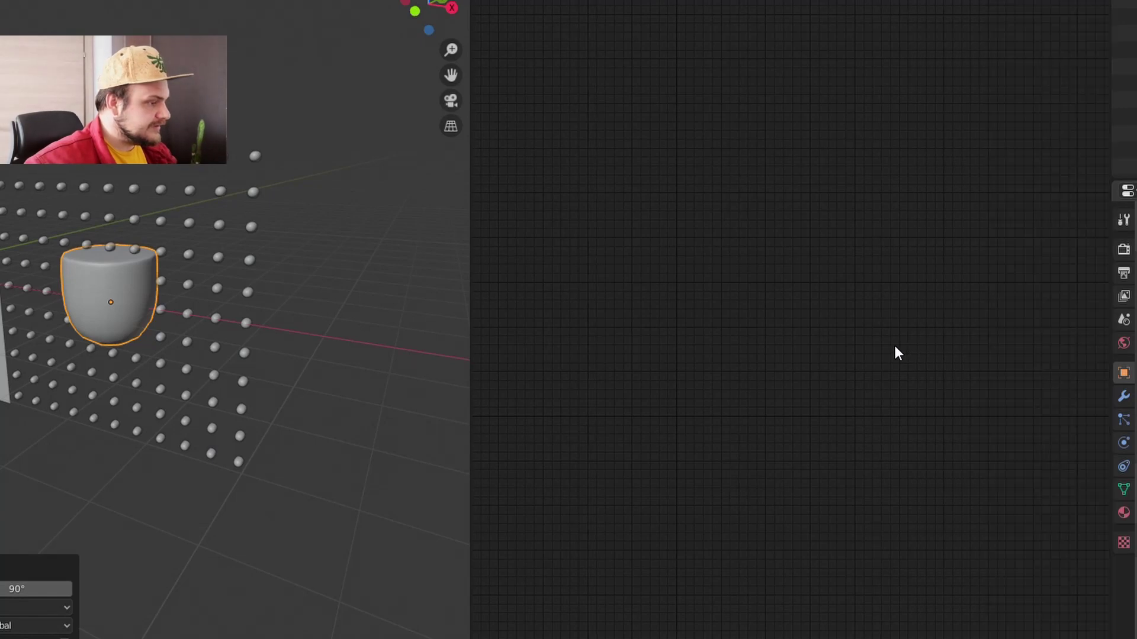
pyautogui.click(1124, 513)
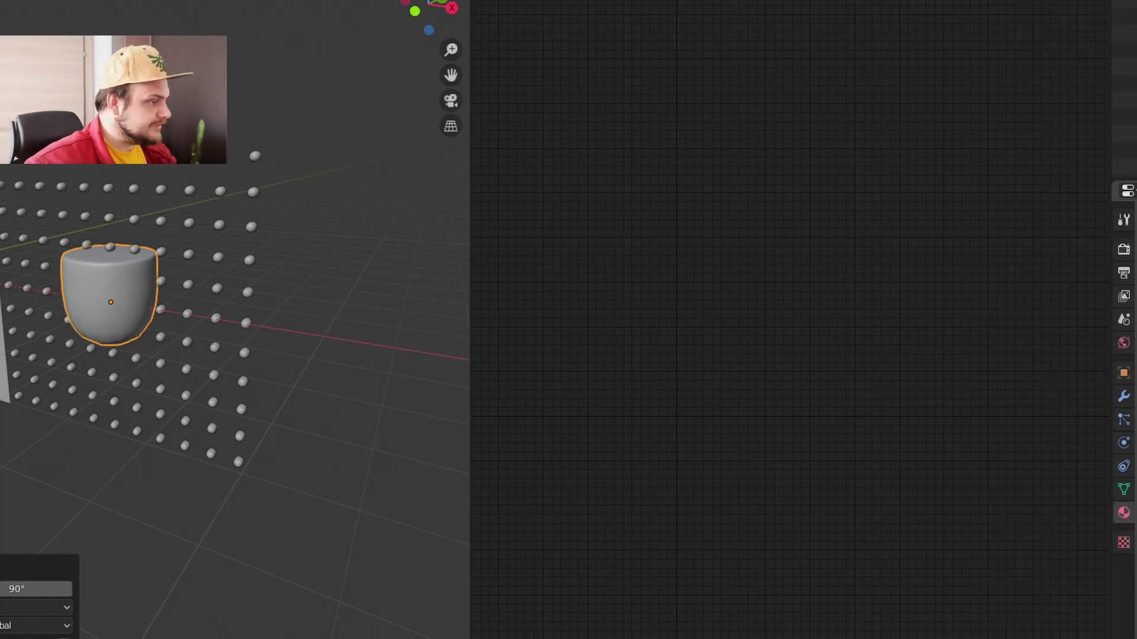
pyautogui.press('Home')
pyautogui.scroll(2, 621, 406)
pyautogui.moveTo(621, 406); pyautogui.dragTo(834, 357, button='middle')
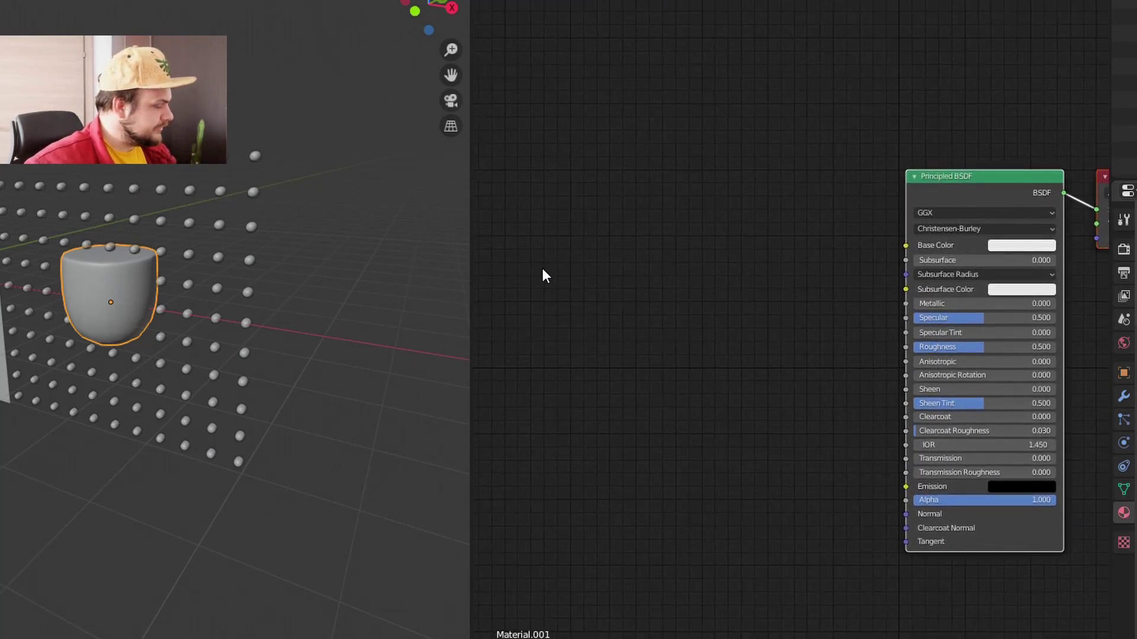
# Add Texture Coordinate and Mapping nodes, feeding UV into the Mapping node.
pyautogui.hotkey('shift', 'a')
pyautogui.write('te')
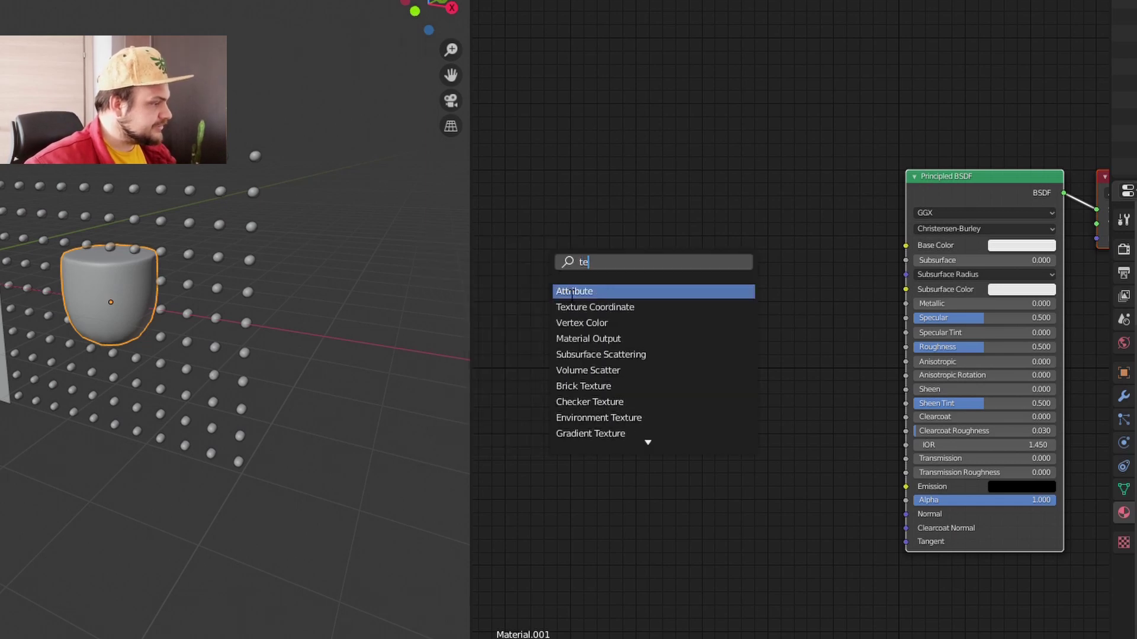
pyautogui.click(595, 307)
pyautogui.click(534, 187)
pyautogui.hotkey('shift', 'a')
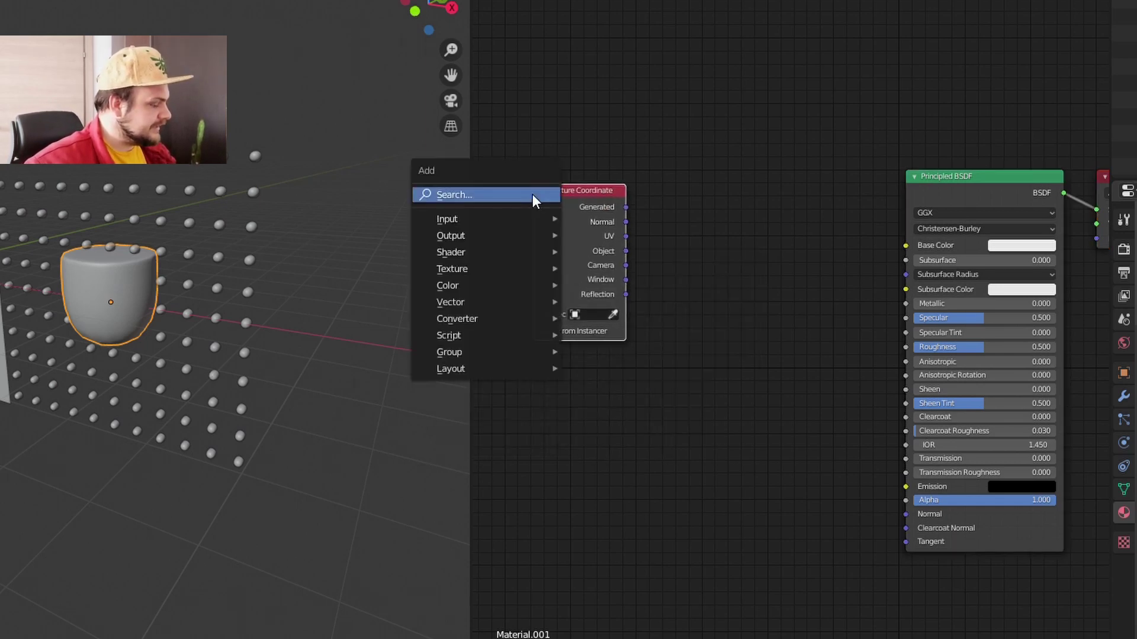
pyautogui.click(531, 194)
pyautogui.write('ma')
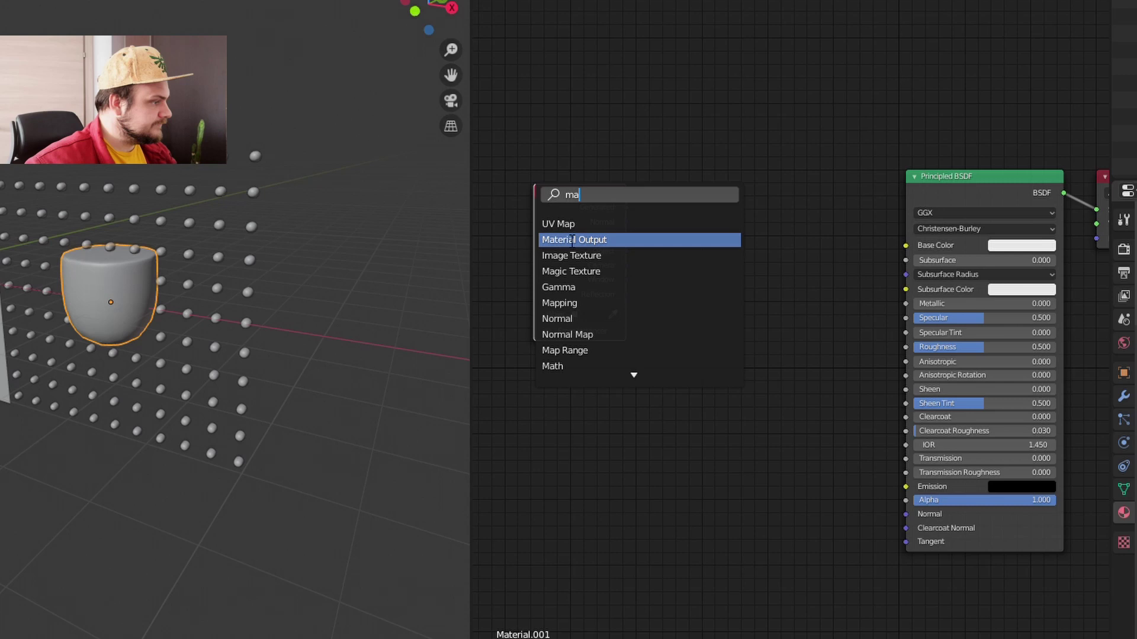
pyautogui.write('pp')
pyautogui.click(579, 225)
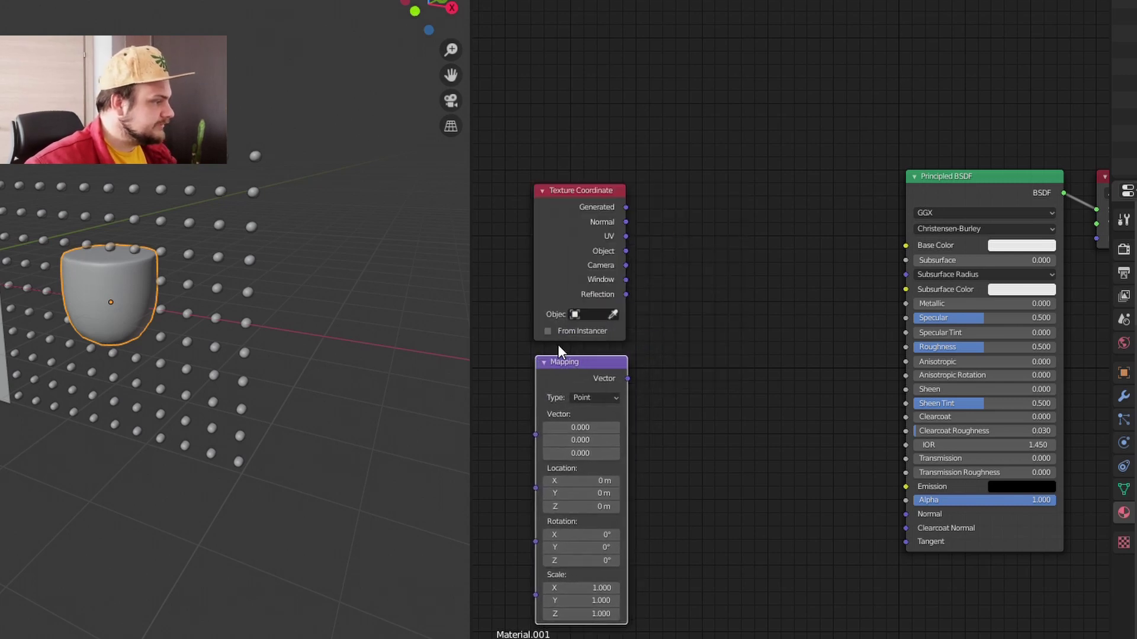
pyautogui.moveTo(626, 237); pyautogui.dragTo(536, 434)
# Add an Image Texture fed by the Mapping vector, its Color driving Base Color.
pyautogui.hotkey('shift', 'a')
pyautogui.moveTo(655, 421)
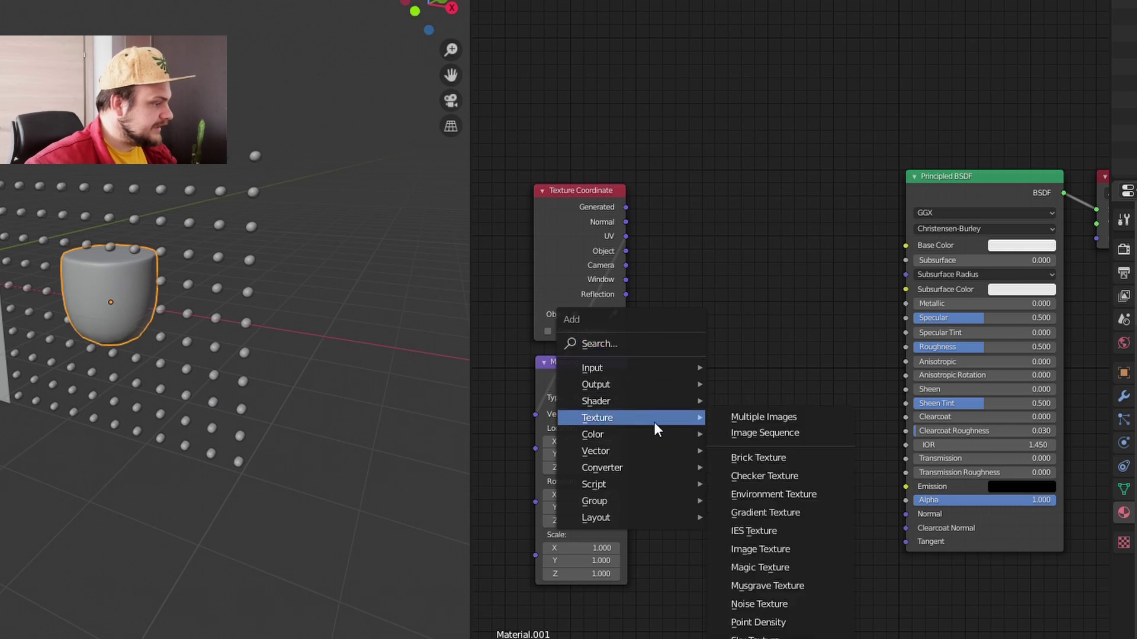
pyautogui.click(769, 553)
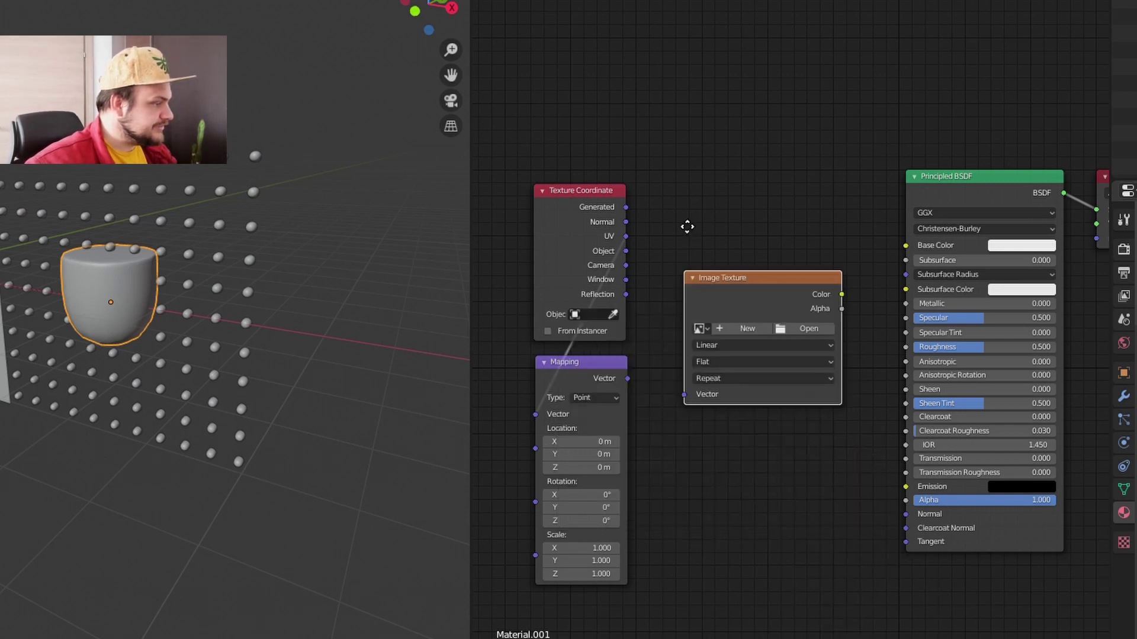
pyautogui.click(638, 377)
pyautogui.moveTo(628, 379); pyautogui.dragTo(658, 311)
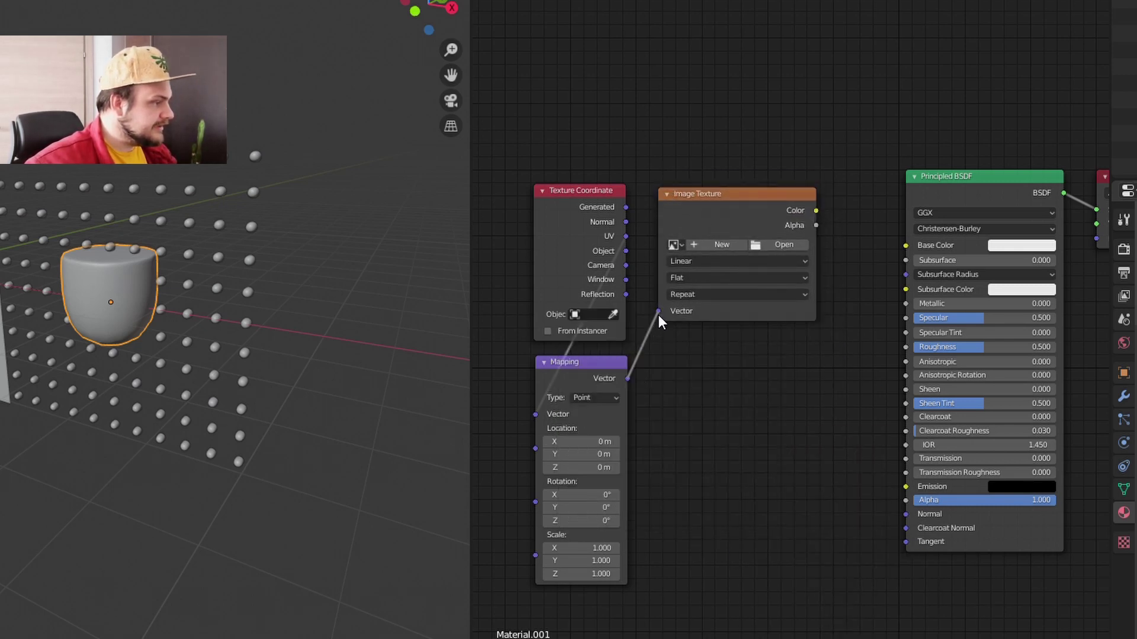
pyautogui.moveTo(816, 210); pyautogui.dragTo(907, 245)
pyautogui.moveTo(805, 348); pyautogui.dragTo(591, 351, button='middle')
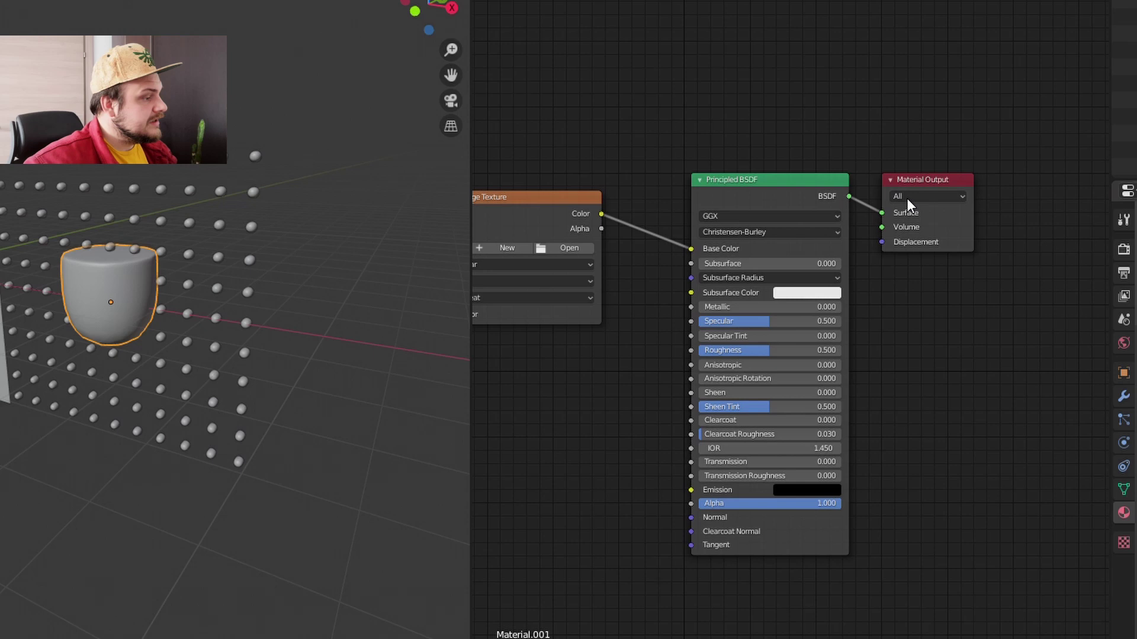
# Insert a Mix Shader between the Principled BSDF and Material Output.
pyautogui.moveTo(910, 181); pyautogui.dragTo(1012, 177)
pyautogui.hotkey('shift', 'a')
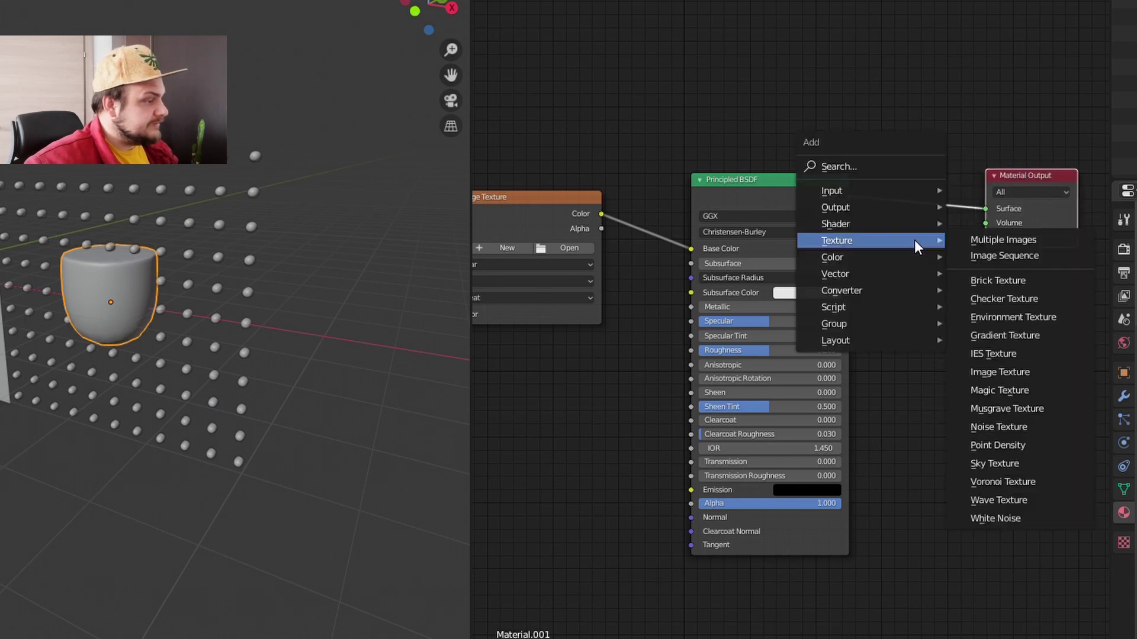
pyautogui.moveTo(907, 225)
pyautogui.click(1010, 370)
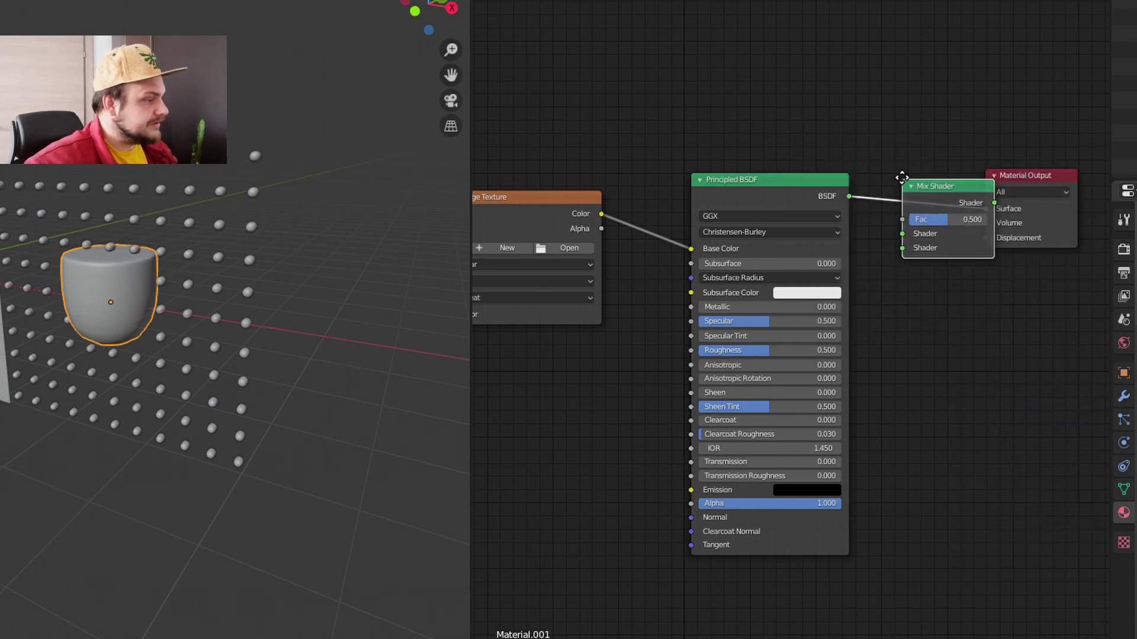
pyautogui.click(894, 247)
# Add an Emission shader into the Mix Shader's second input, coloured by the image texture.
pyautogui.hotkey('shift', 'a')
pyautogui.moveTo(894, 248)
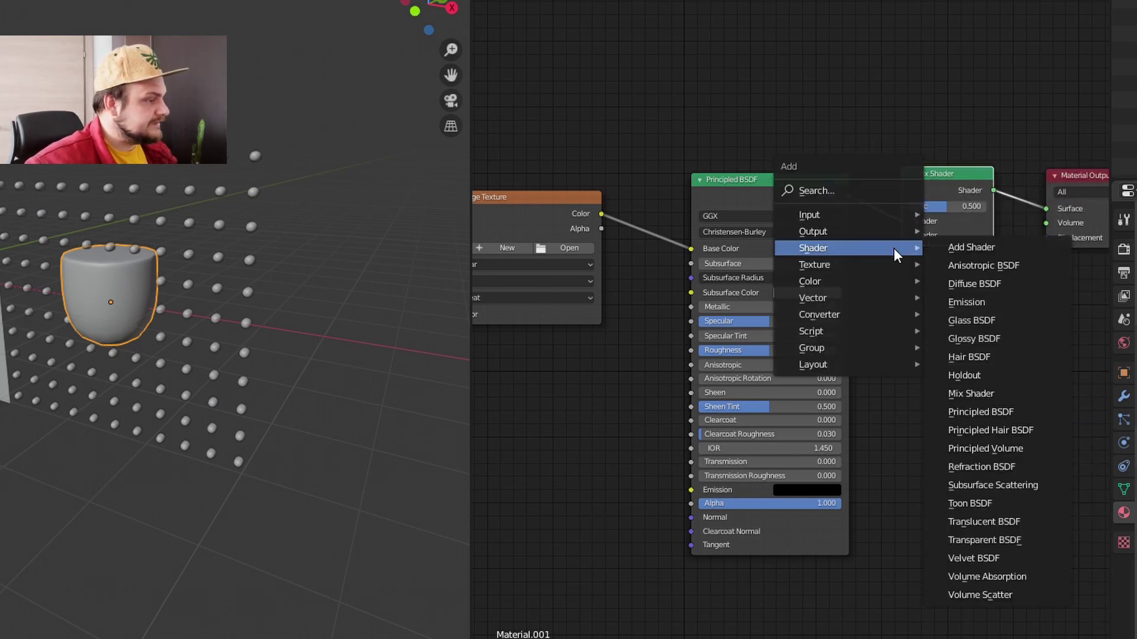
pyautogui.click(978, 302)
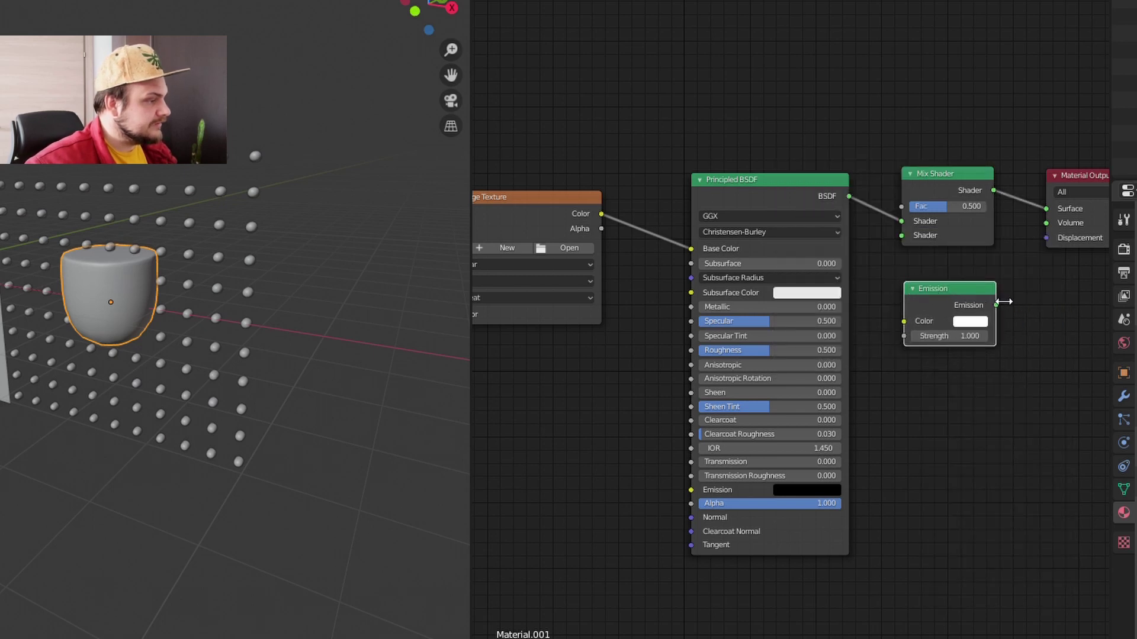
pyautogui.moveTo(961, 279); pyautogui.dragTo(900, 238)
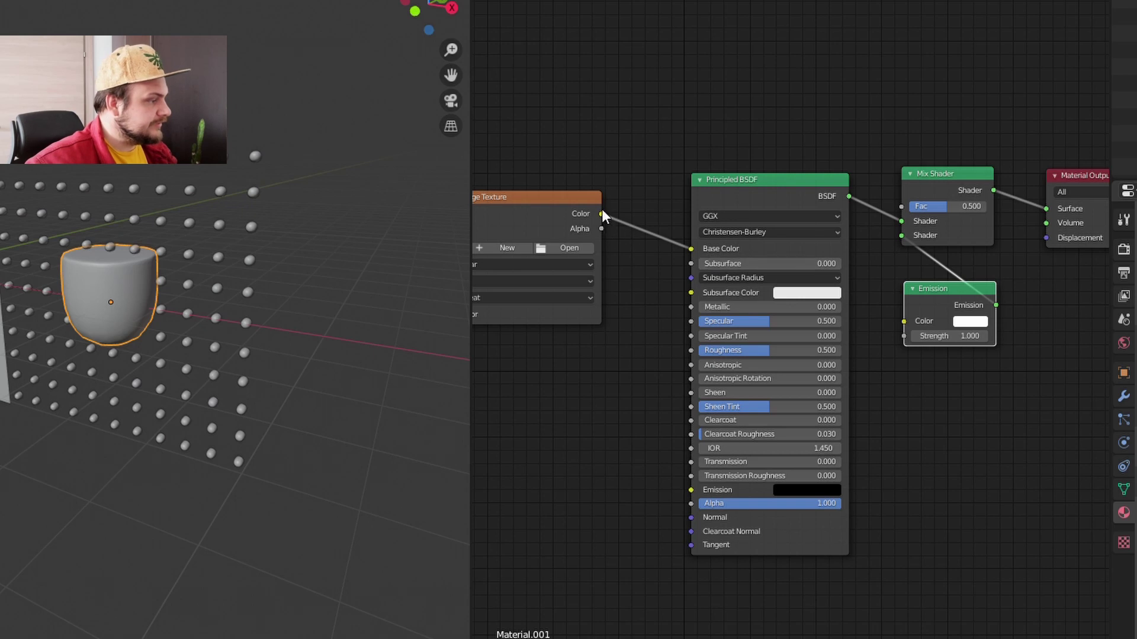
pyautogui.moveTo(602, 212); pyautogui.dragTo(911, 320)
# Add a Fresnel node driving the Mix Shader's factor.
pyautogui.hotkey('shift', 'a')
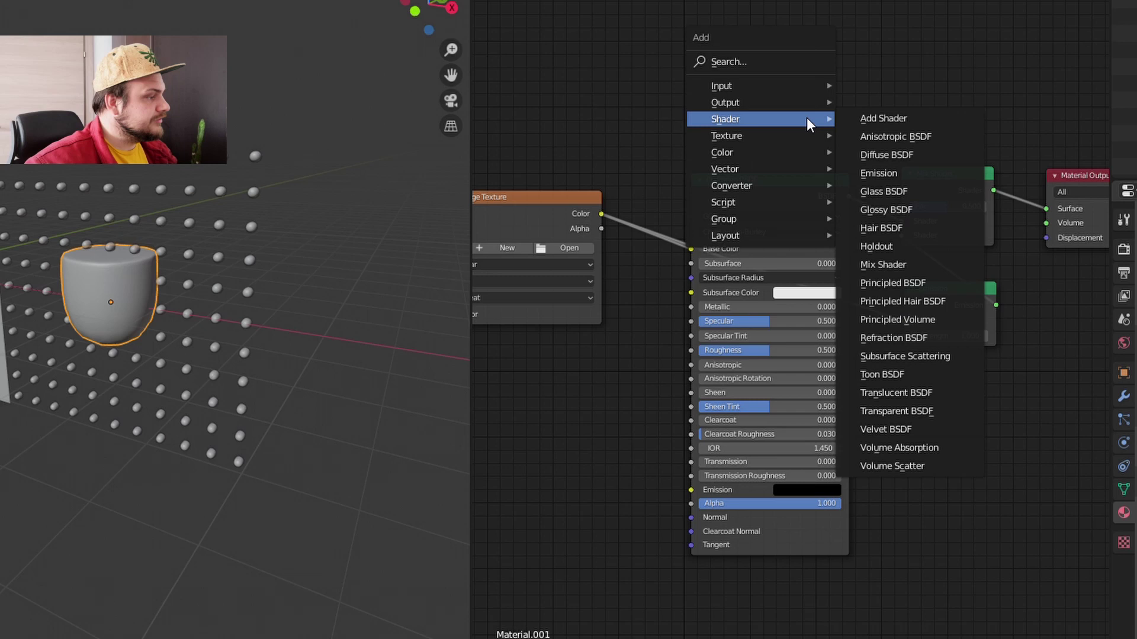
pyautogui.click(786, 61)
pyautogui.write('fre')
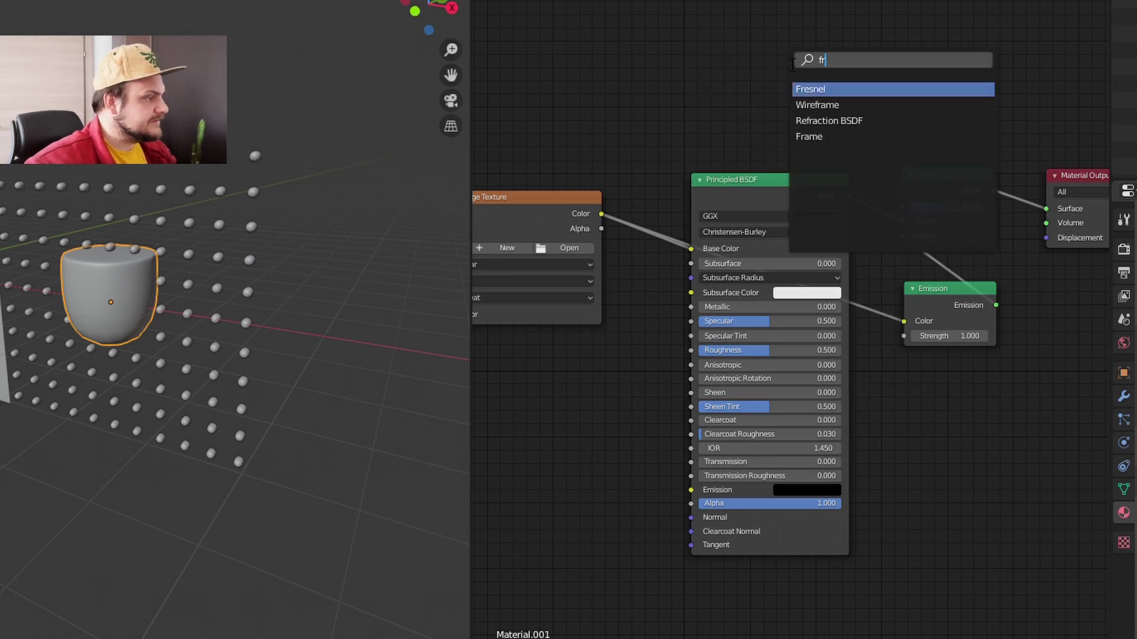
pyautogui.click(831, 87)
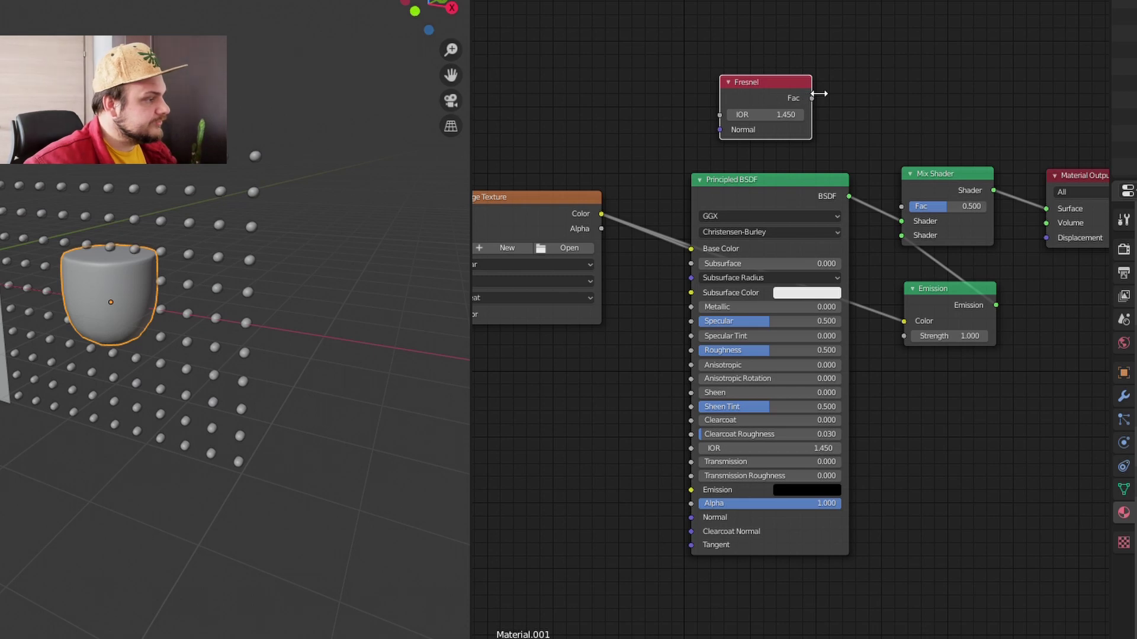
pyautogui.moveTo(811, 98); pyautogui.dragTo(902, 206)
pyautogui.moveTo(712, 143); pyautogui.dragTo(924, 123, button='middle')
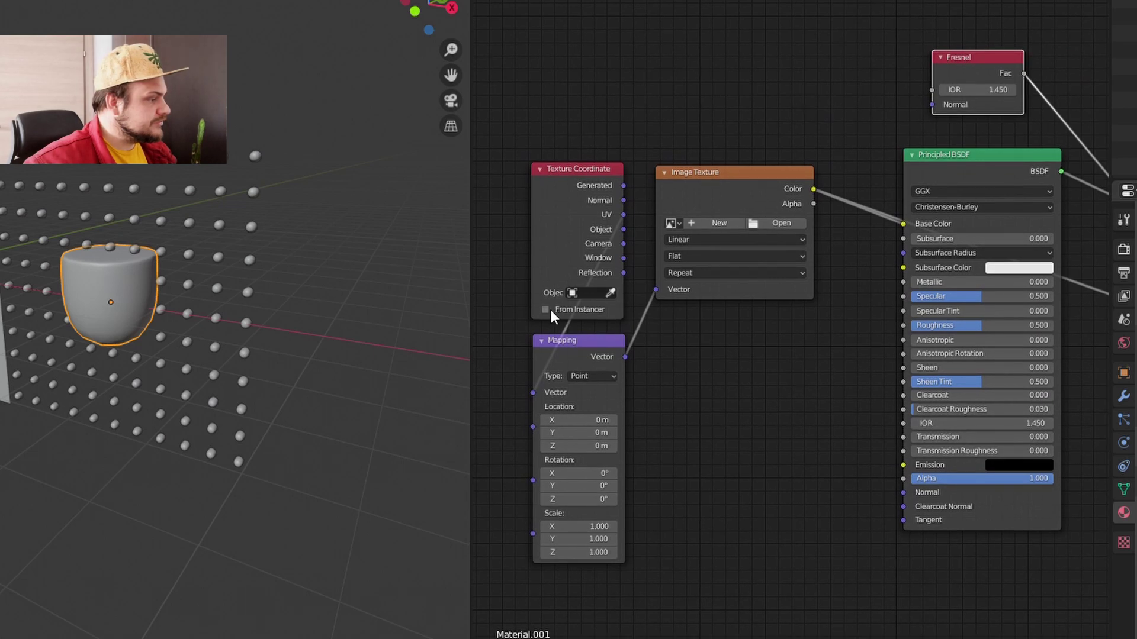
pyautogui.moveTo(556, 176); pyautogui.dragTo(550, 172)
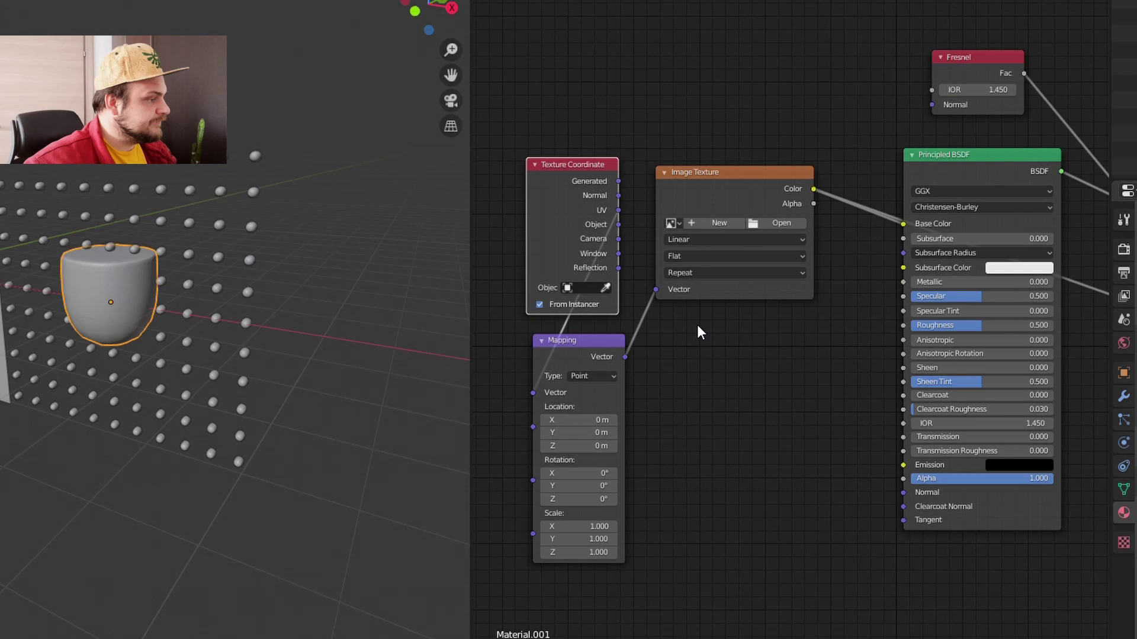
# Load ocarina.png into the Image Texture node.
pyautogui.scroll(1, 697, 325)
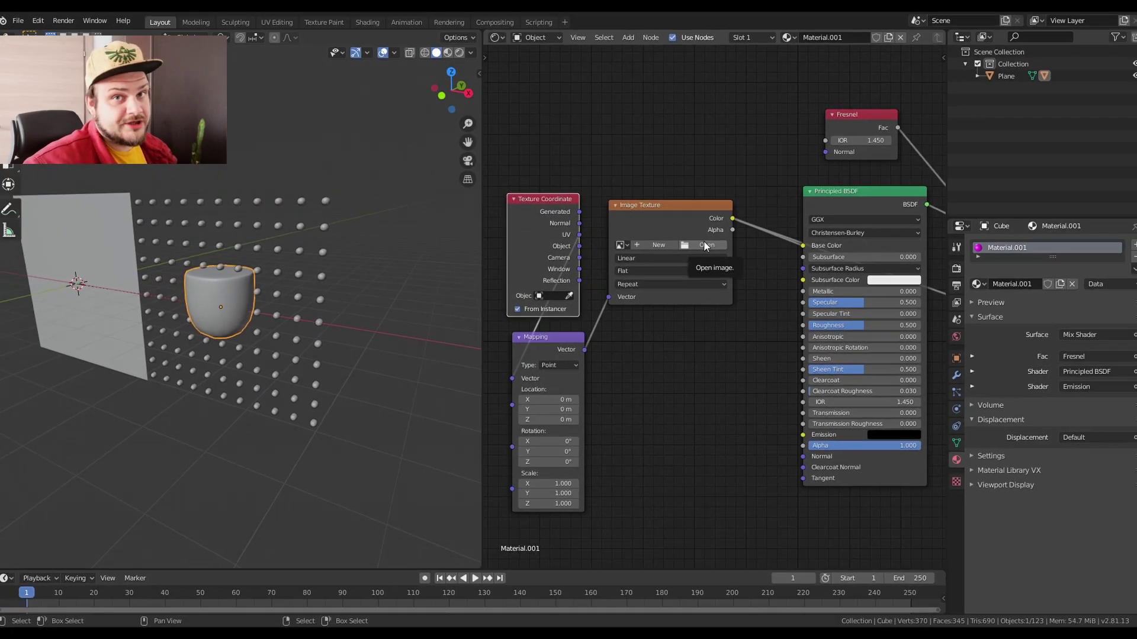
pyautogui.click(778, 217)
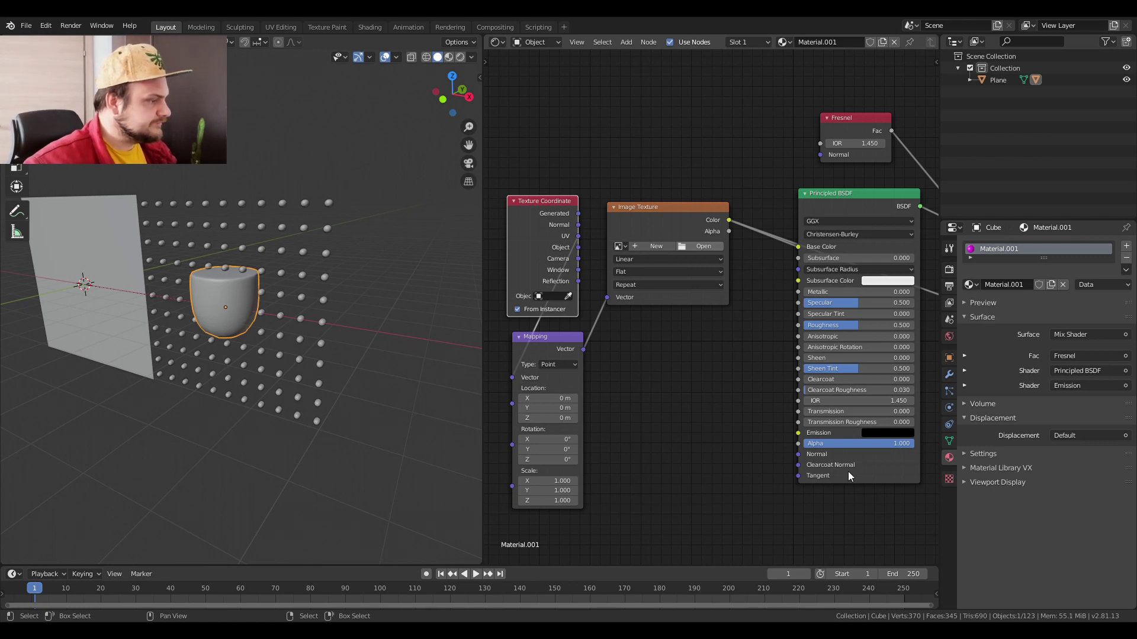
pyautogui.moveTo(650, 371)
pyautogui.mouseDown(button='middle')
pyautogui.moveTo(674, 352)
pyautogui.moveTo(645, 368)
pyautogui.mouseUp(button='middle')
pyautogui.scroll(3, 334, 322)
pyautogui.scroll(1, 320, 343)
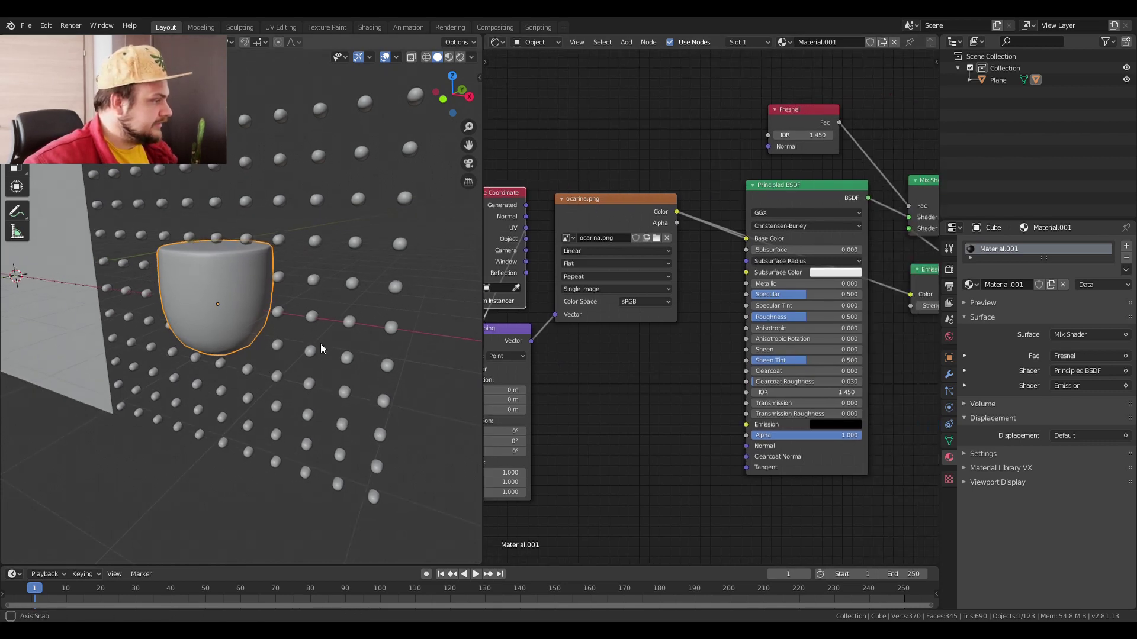
# Switch to Rendered shading and set the Emission Strength to 20.
pyautogui.click(460, 56)
pyautogui.moveTo(283, 362)
pyautogui.mouseDown(button='middle')
pyautogui.moveTo(241, 349)
pyautogui.moveTo(242, 371)
pyautogui.moveTo(267, 365)
pyautogui.mouseUp(button='middle')
pyautogui.moveTo(936, 314); pyautogui.dragTo(862, 302, button='middle')
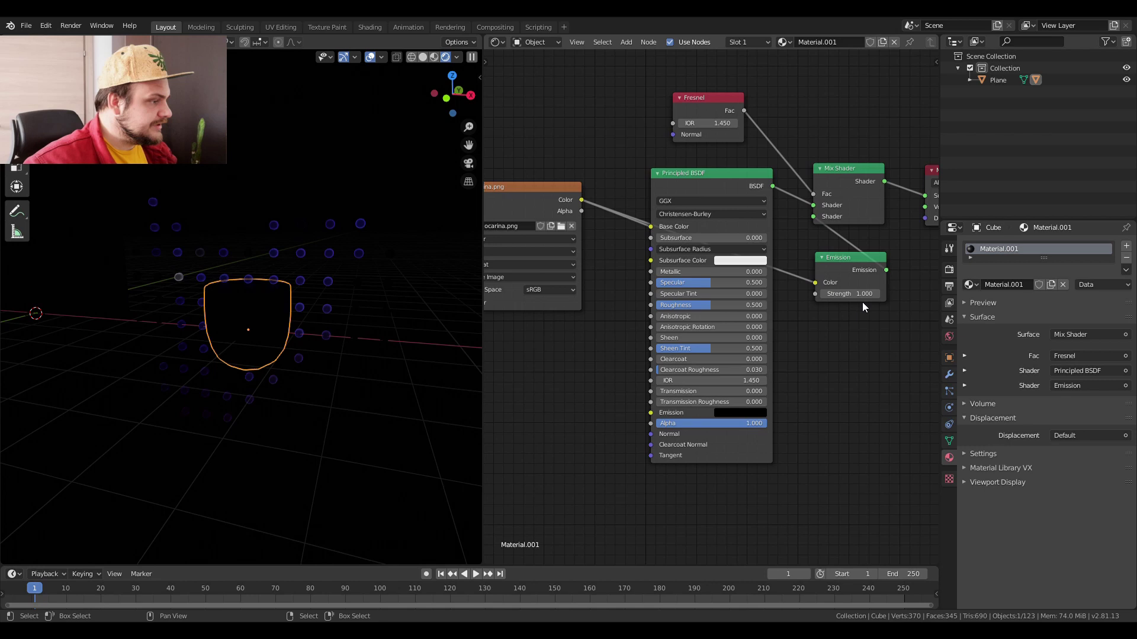
pyautogui.moveTo(851, 293)
pyautogui.mouseDown()
pyautogui.moveTo(886, 294)
pyautogui.moveTo(852, 294)
pyautogui.mouseUp()
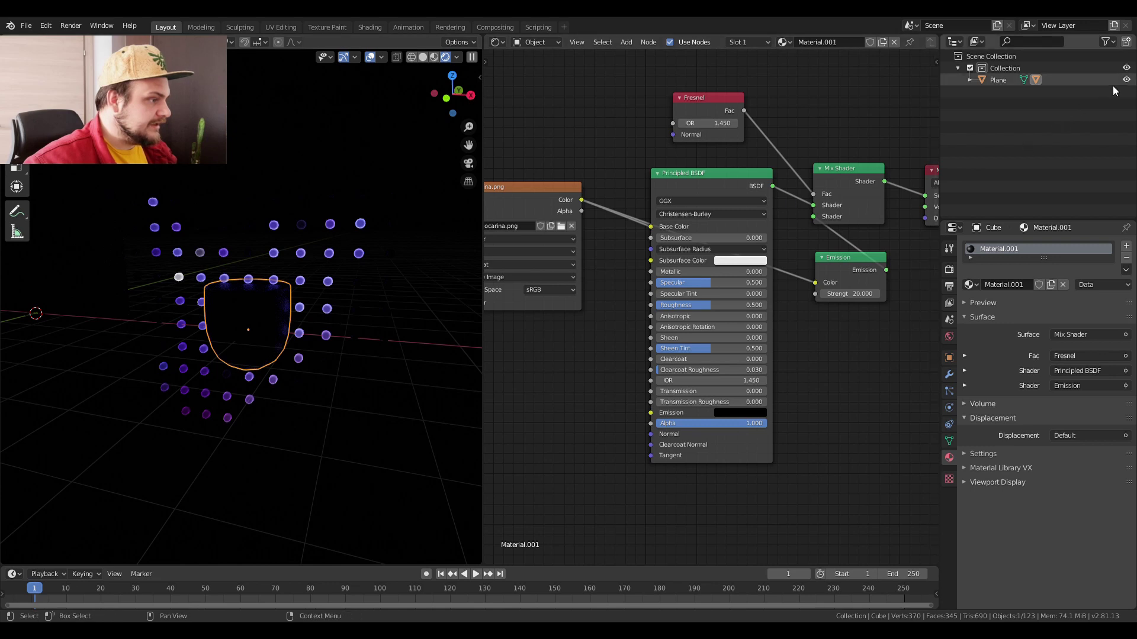
# Hide the source Cube in the Outliner so only the LED grid shows.
pyautogui.click(970, 79)
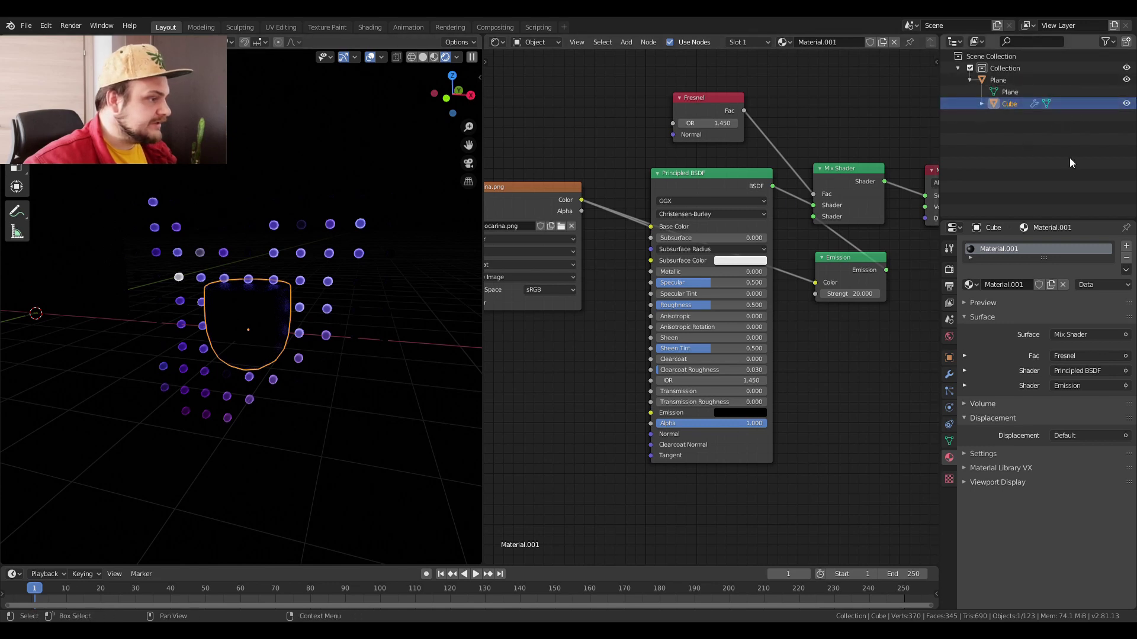
pyautogui.click(1126, 103)
pyautogui.moveTo(332, 355); pyautogui.dragTo(257, 382, button='middle')
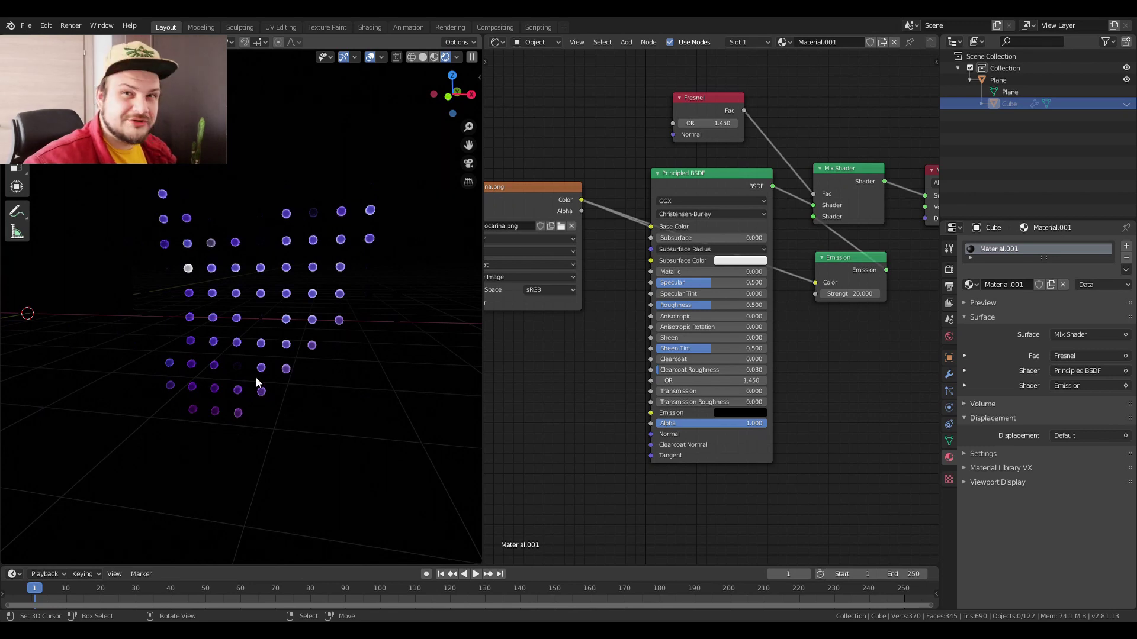
# Subdivide the Plane's mesh once for a denser 484-LED grid, then deselect everything.
pyautogui.click(70, 294)
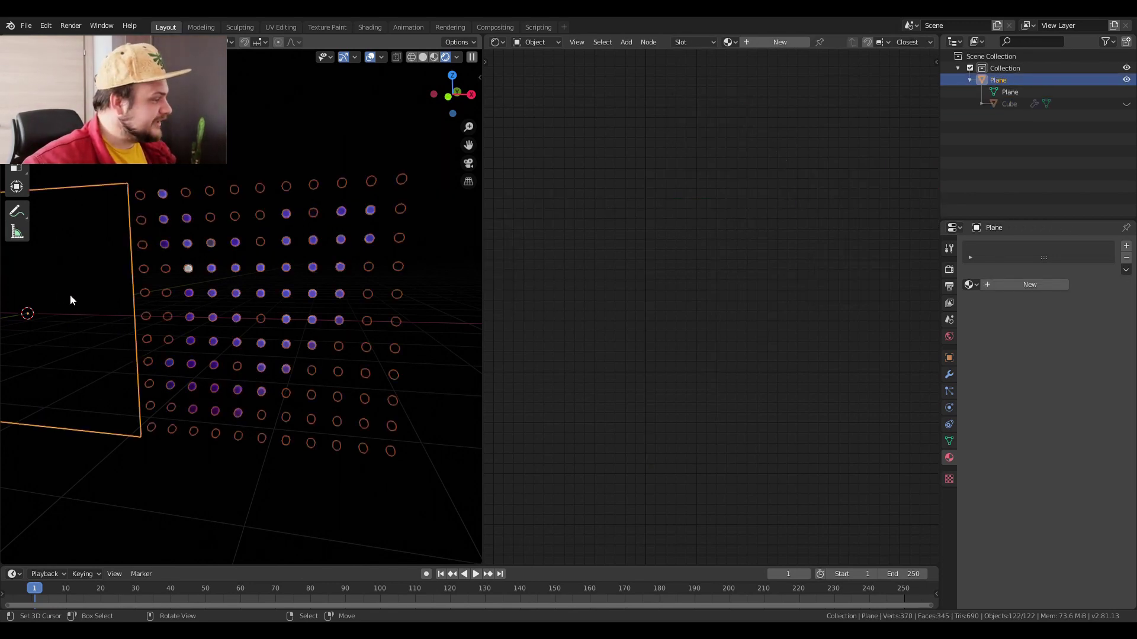
pyautogui.press('Tab')
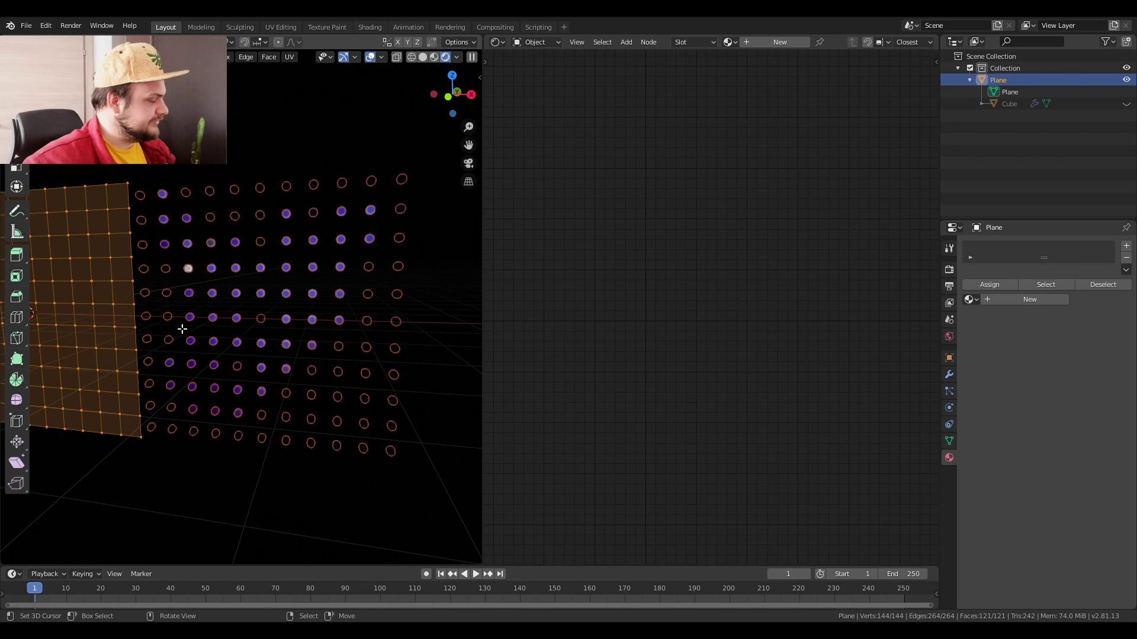
pyautogui.rightClick(222, 318)
pyautogui.click(218, 314)
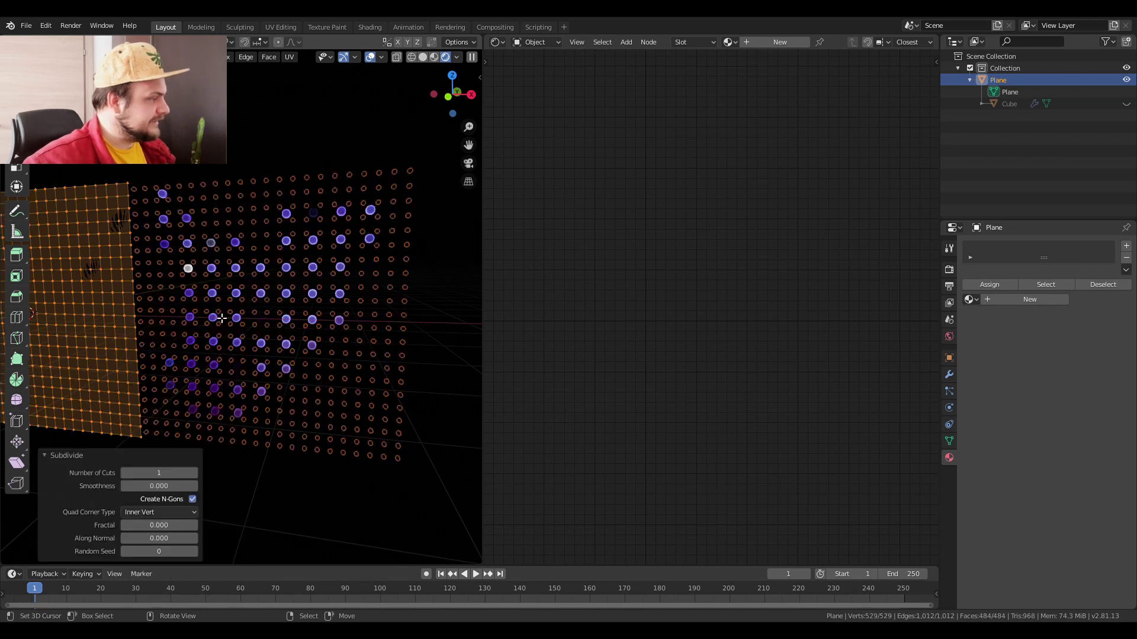
pyautogui.press('Tab')
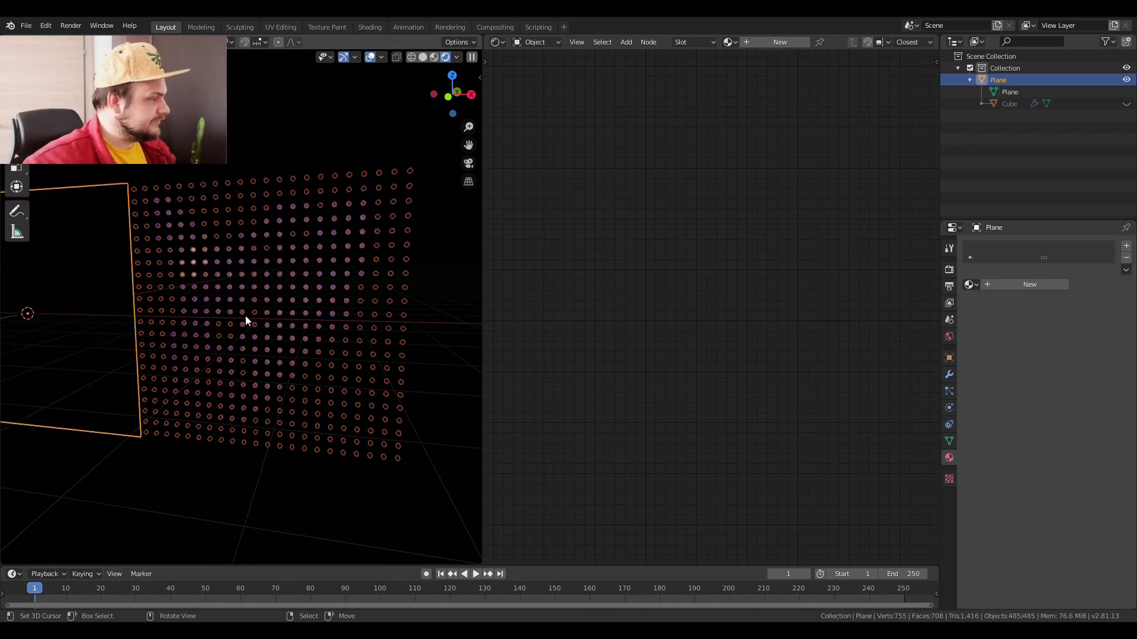
pyautogui.hotkey('alt', 'a')
pyautogui.press('a')
pyautogui.hotkey('alt', 'a')
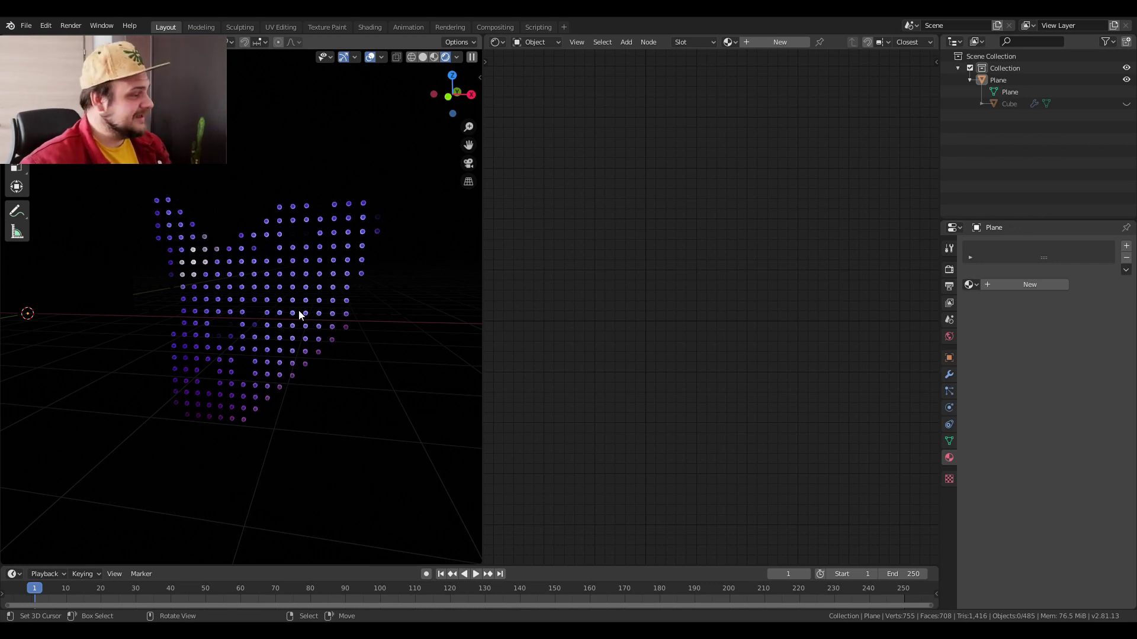
# Select all objects in the viewport, including the Plane with its LED instances.
pyautogui.press('a')
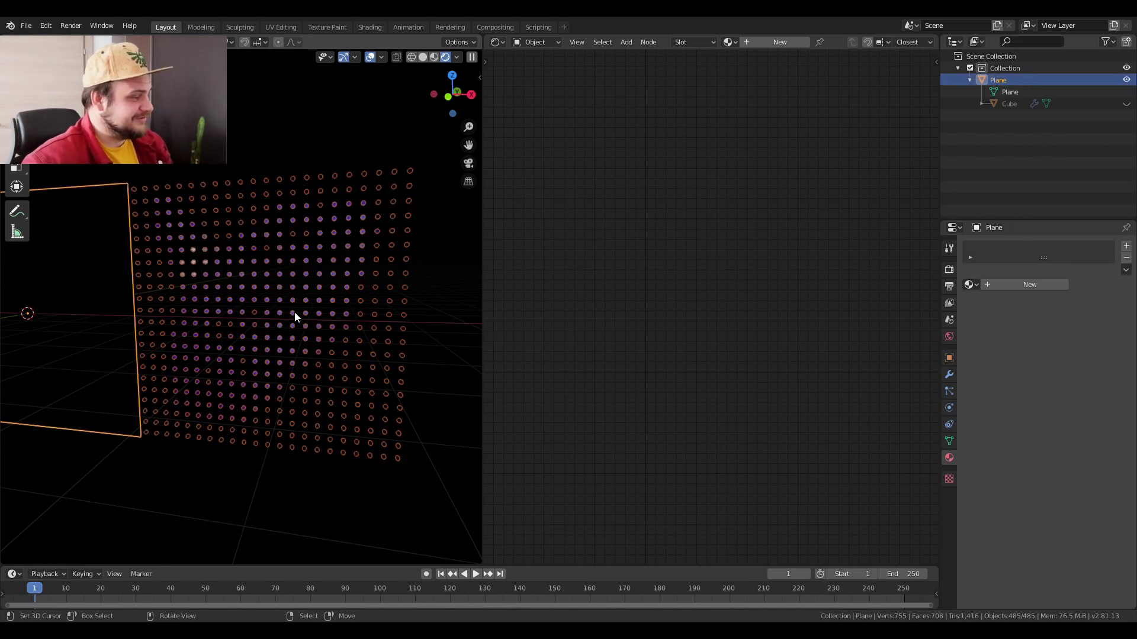